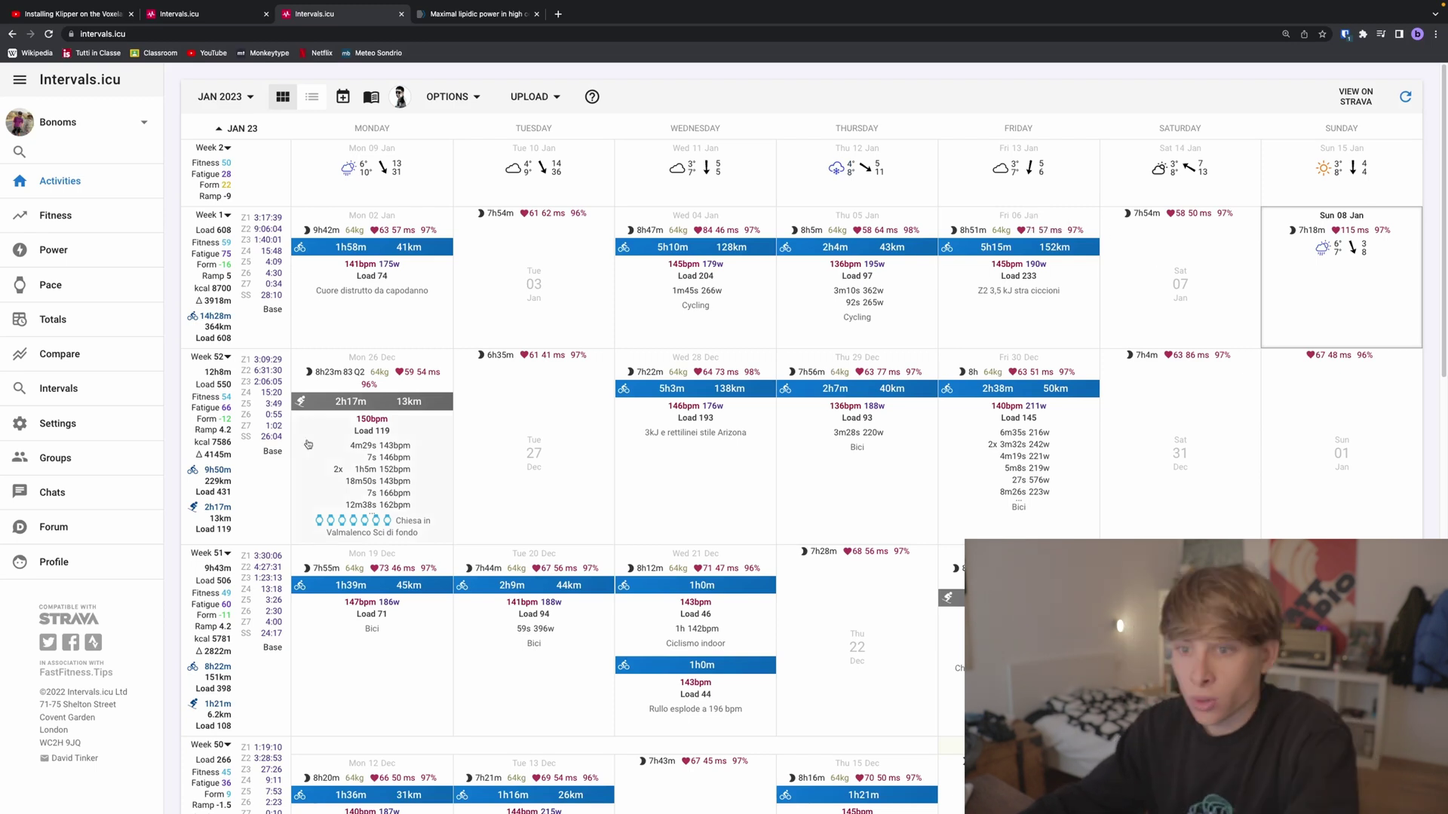
Step: After a look at account settings, open the Fri 06 Jan 2023 ride (152.05 km) from the calendar
click(113, 427)
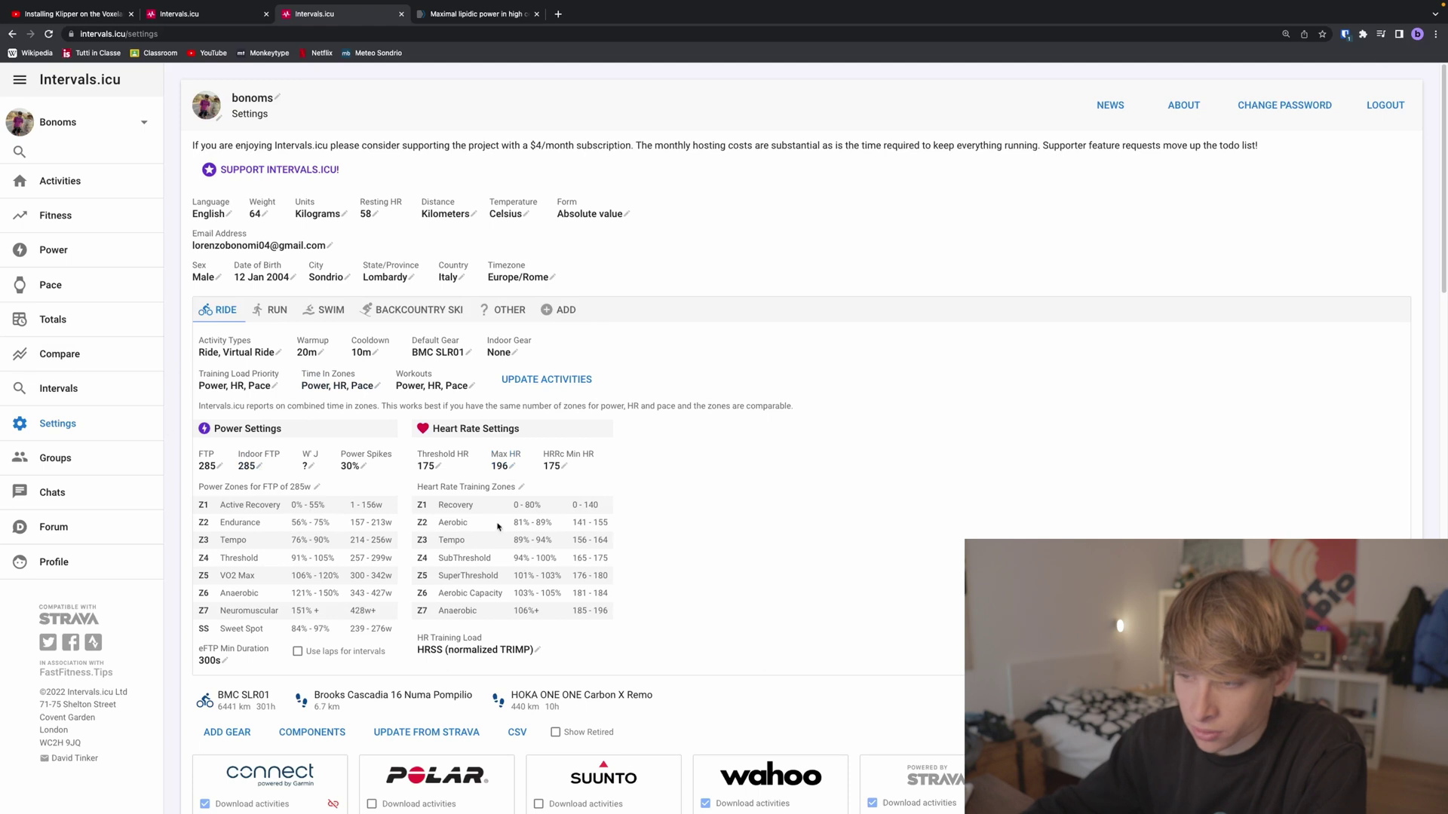
scroll(538, 608, down, 7)
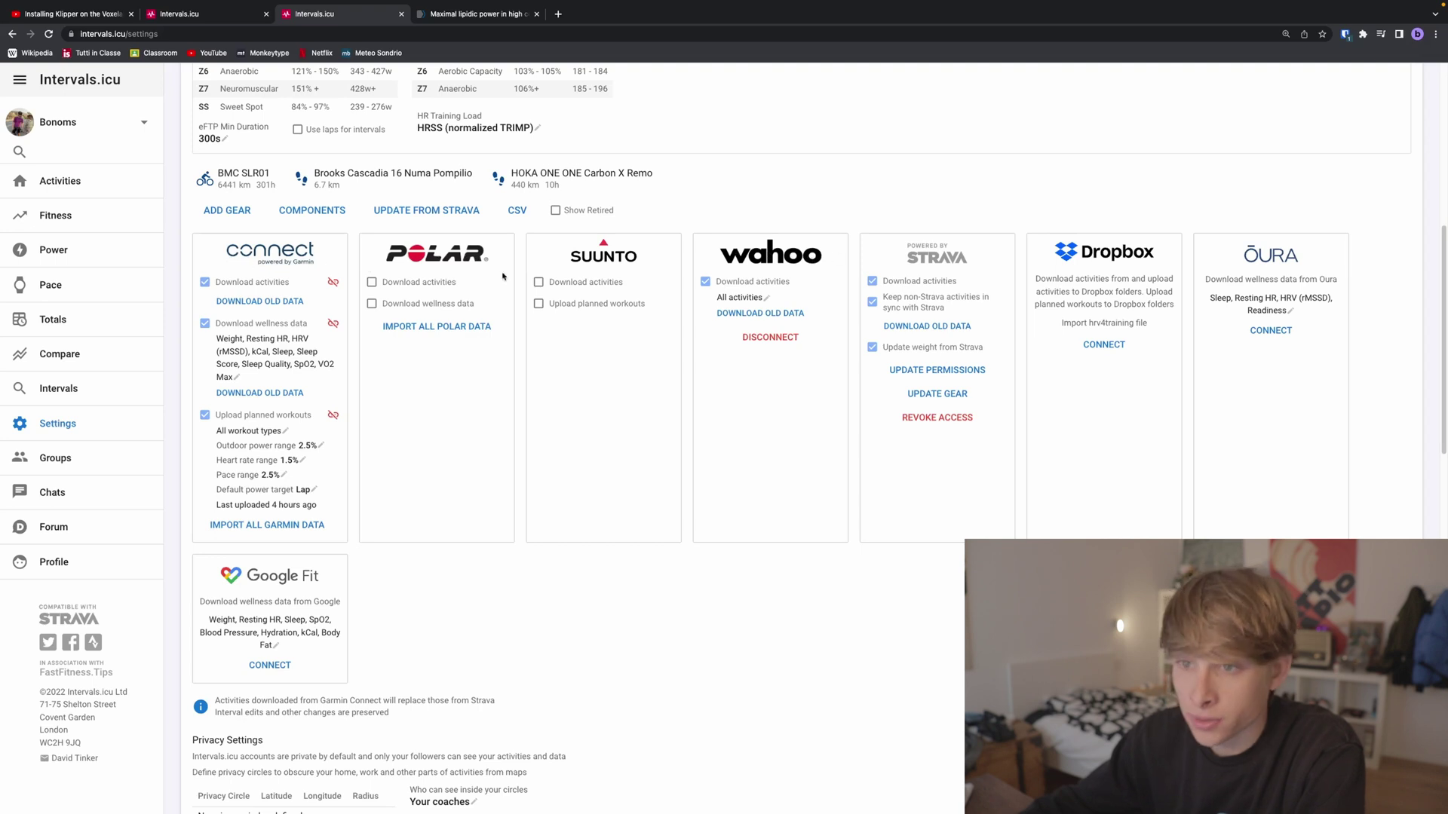
scroll(503, 276, up, 7)
click(97, 183)
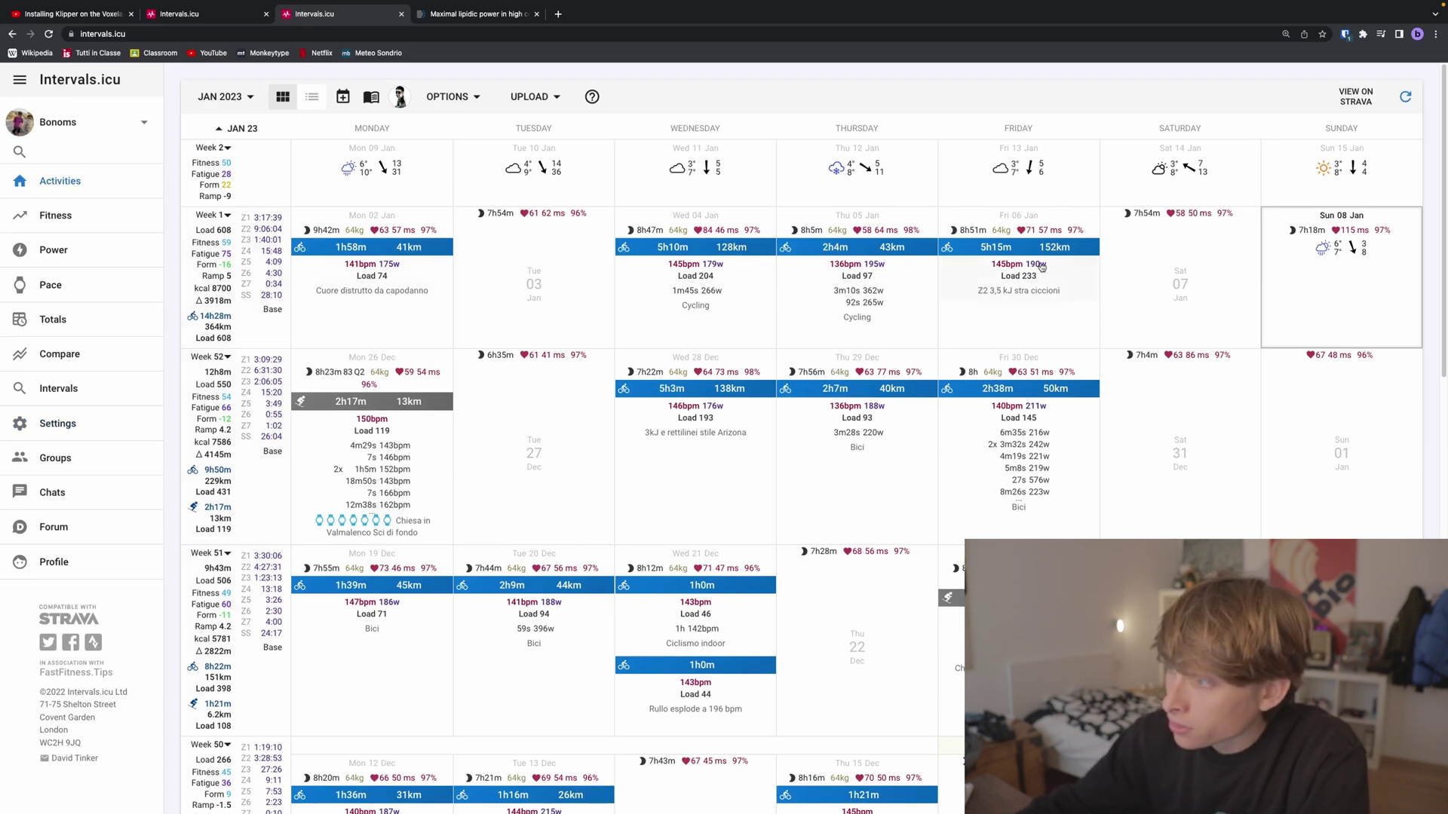
click(1065, 280)
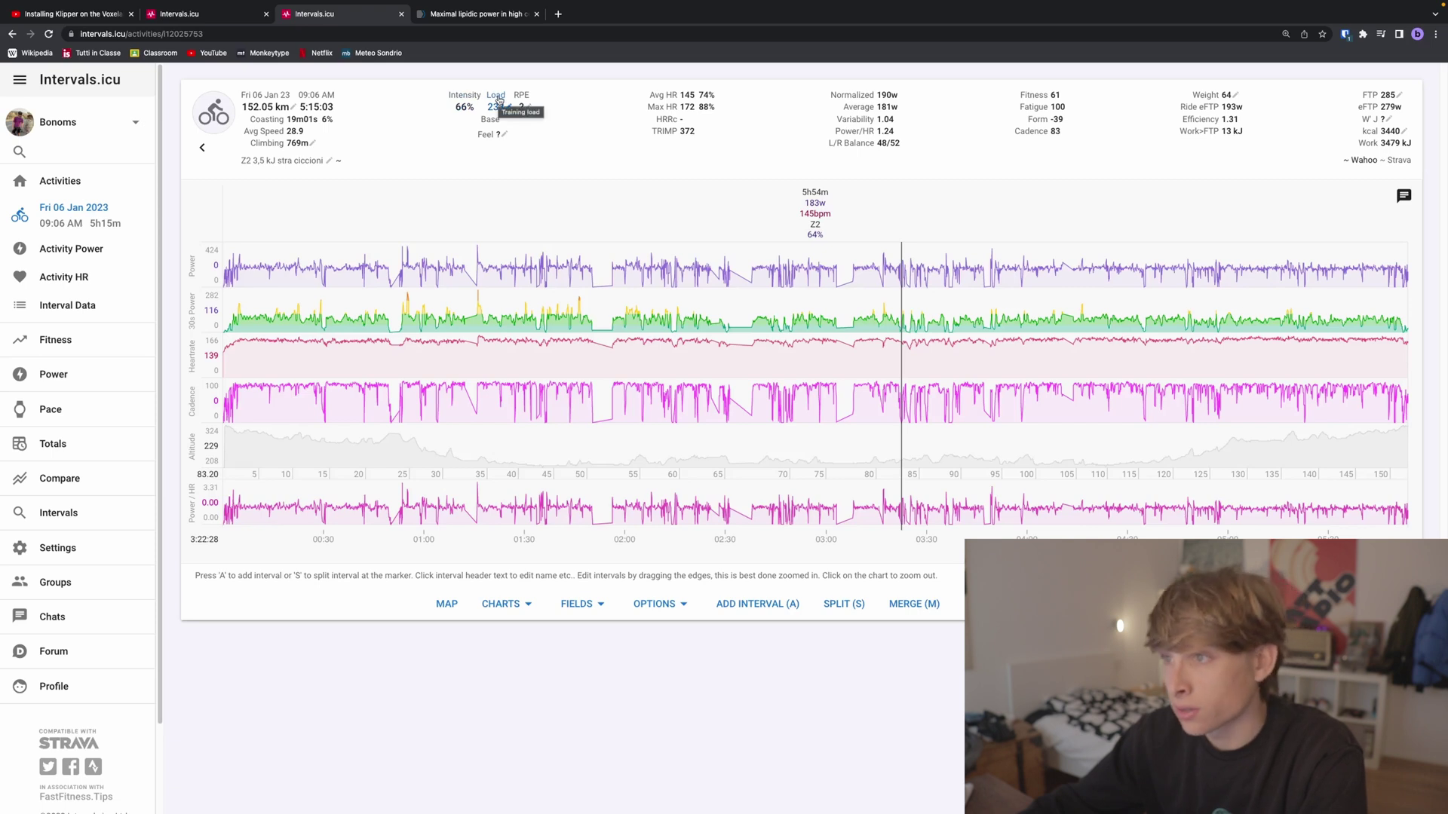
click(499, 102)
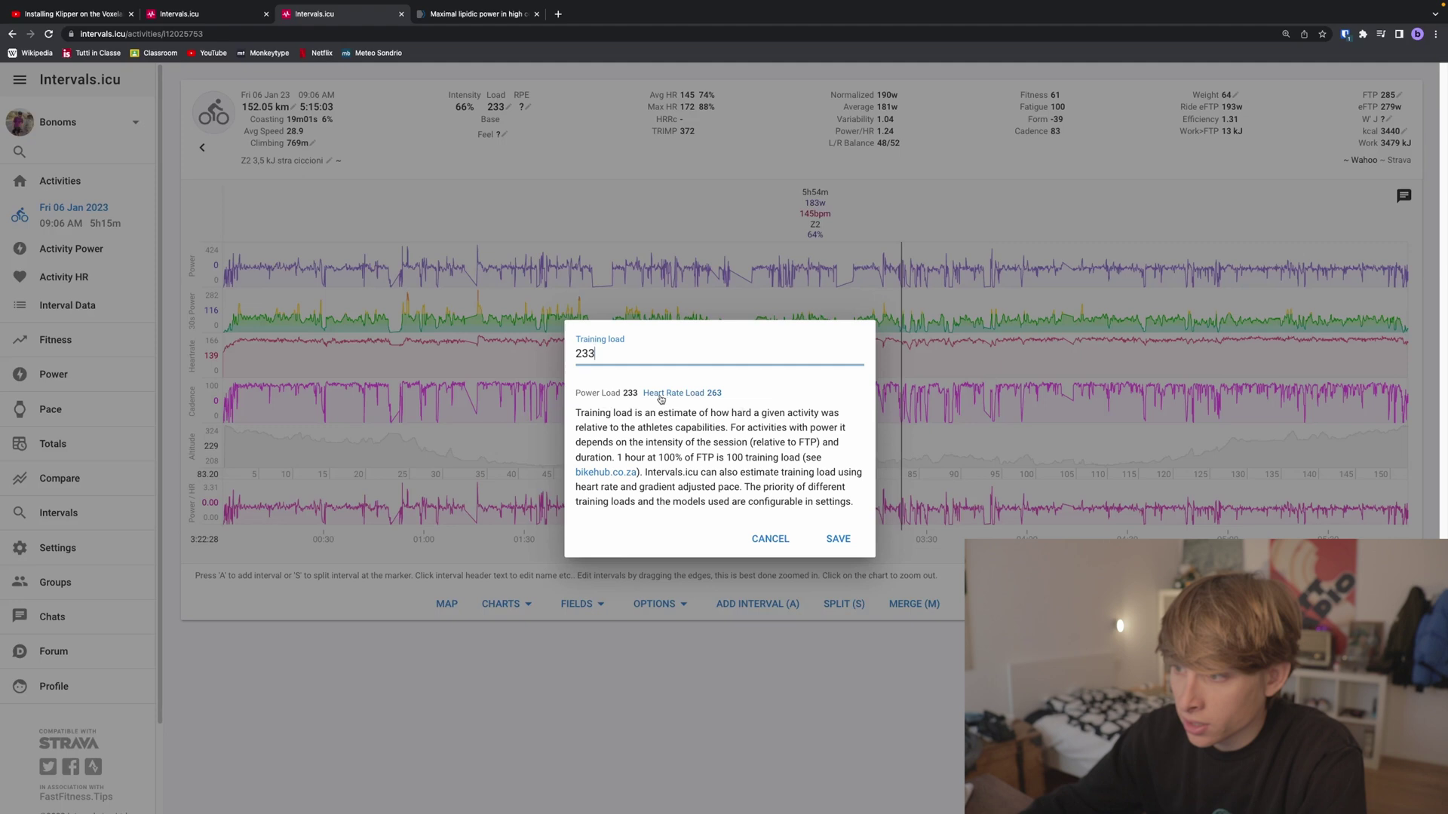
click(551, 392)
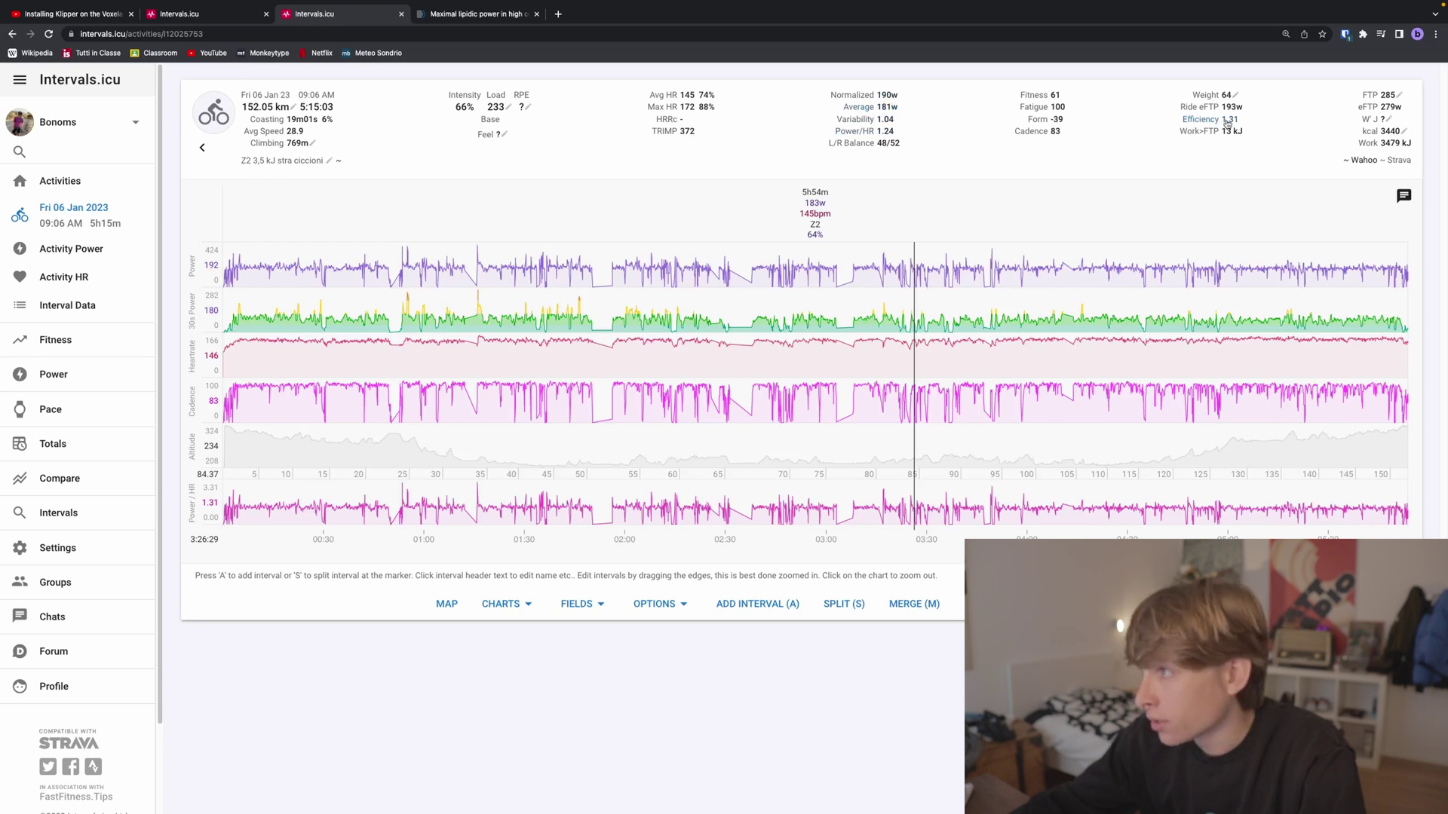
click(1189, 123)
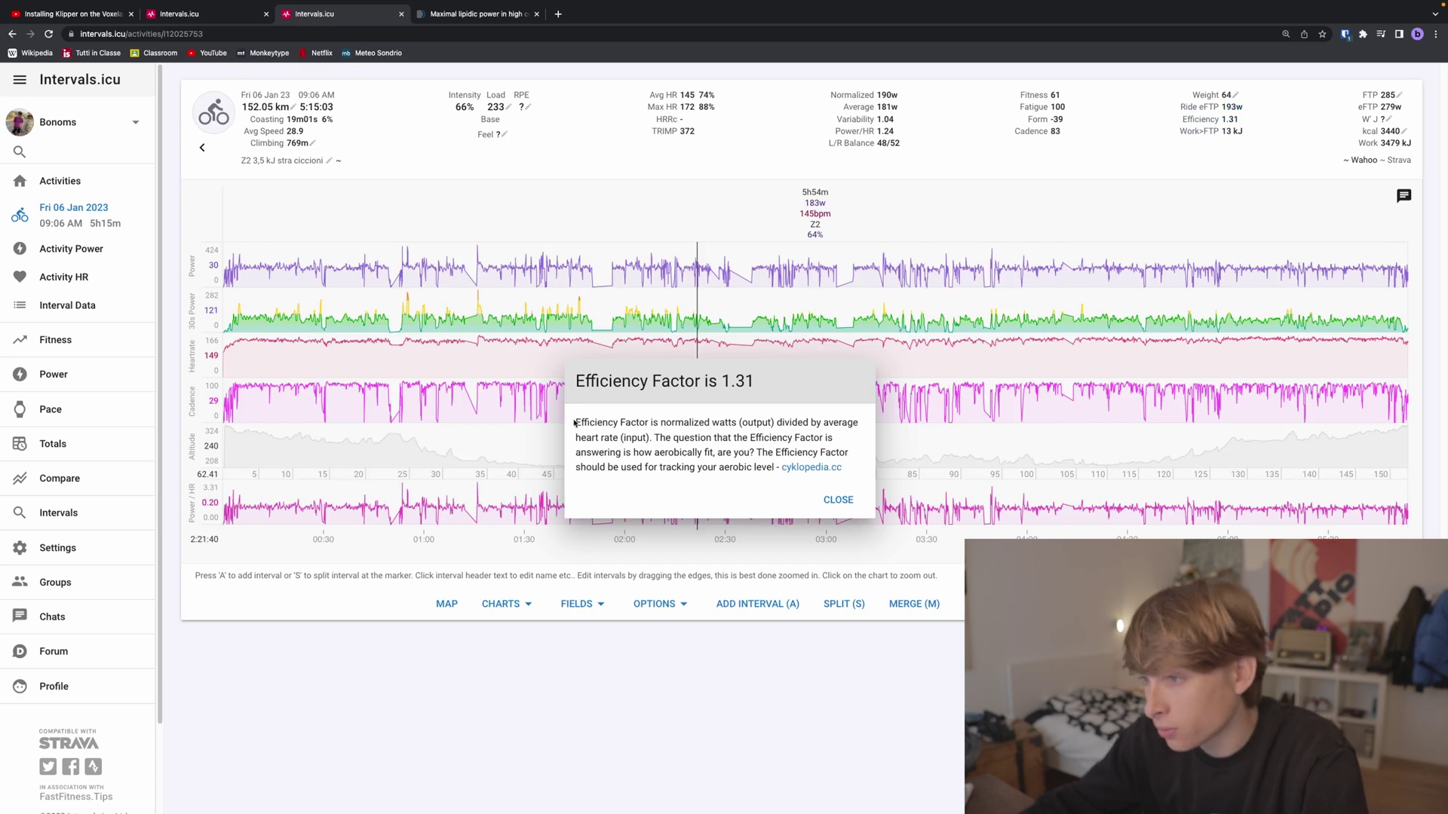
drag(575, 423, 753, 454)
click(601, 441)
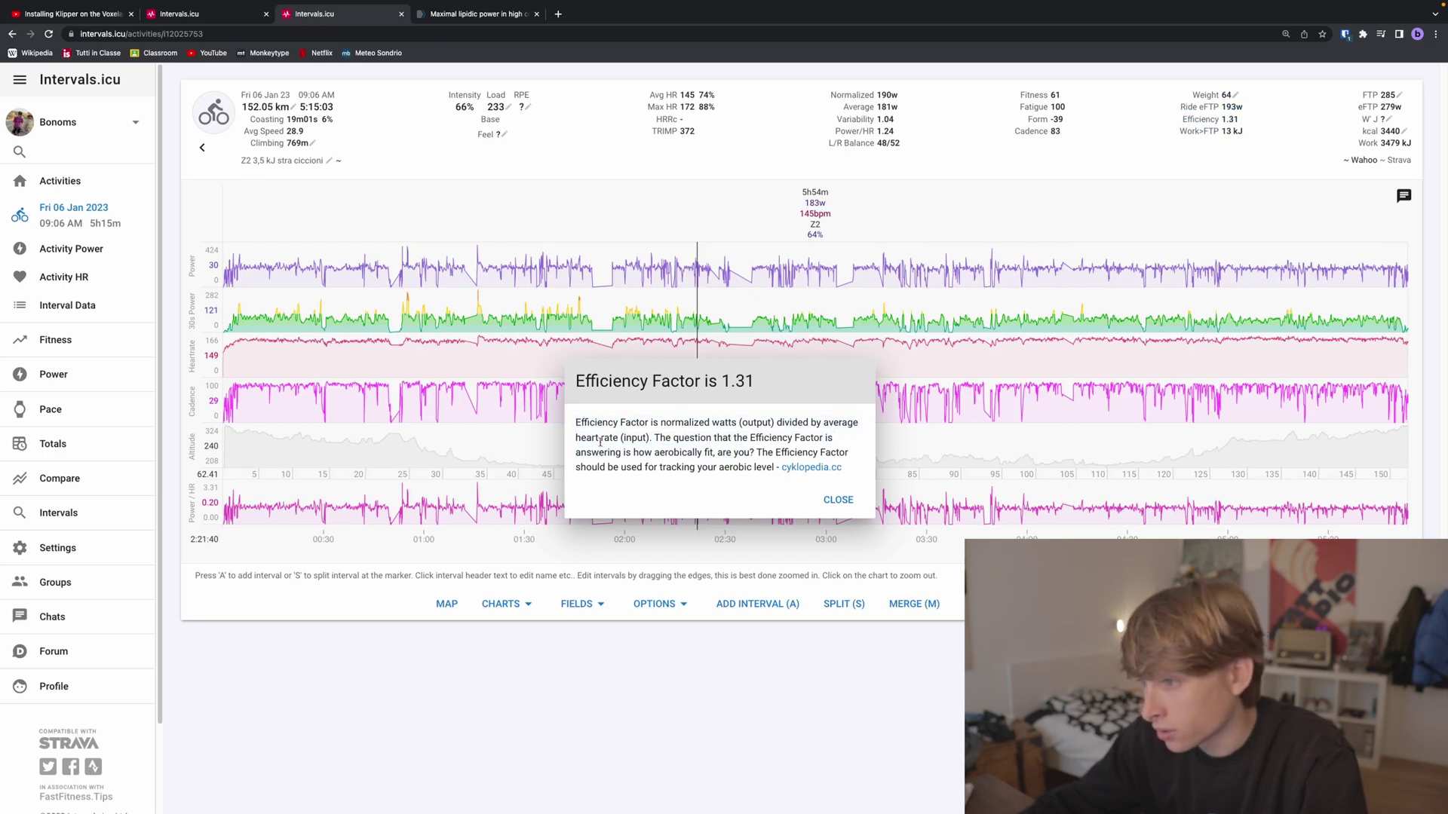
drag(576, 452, 664, 454)
click(664, 453)
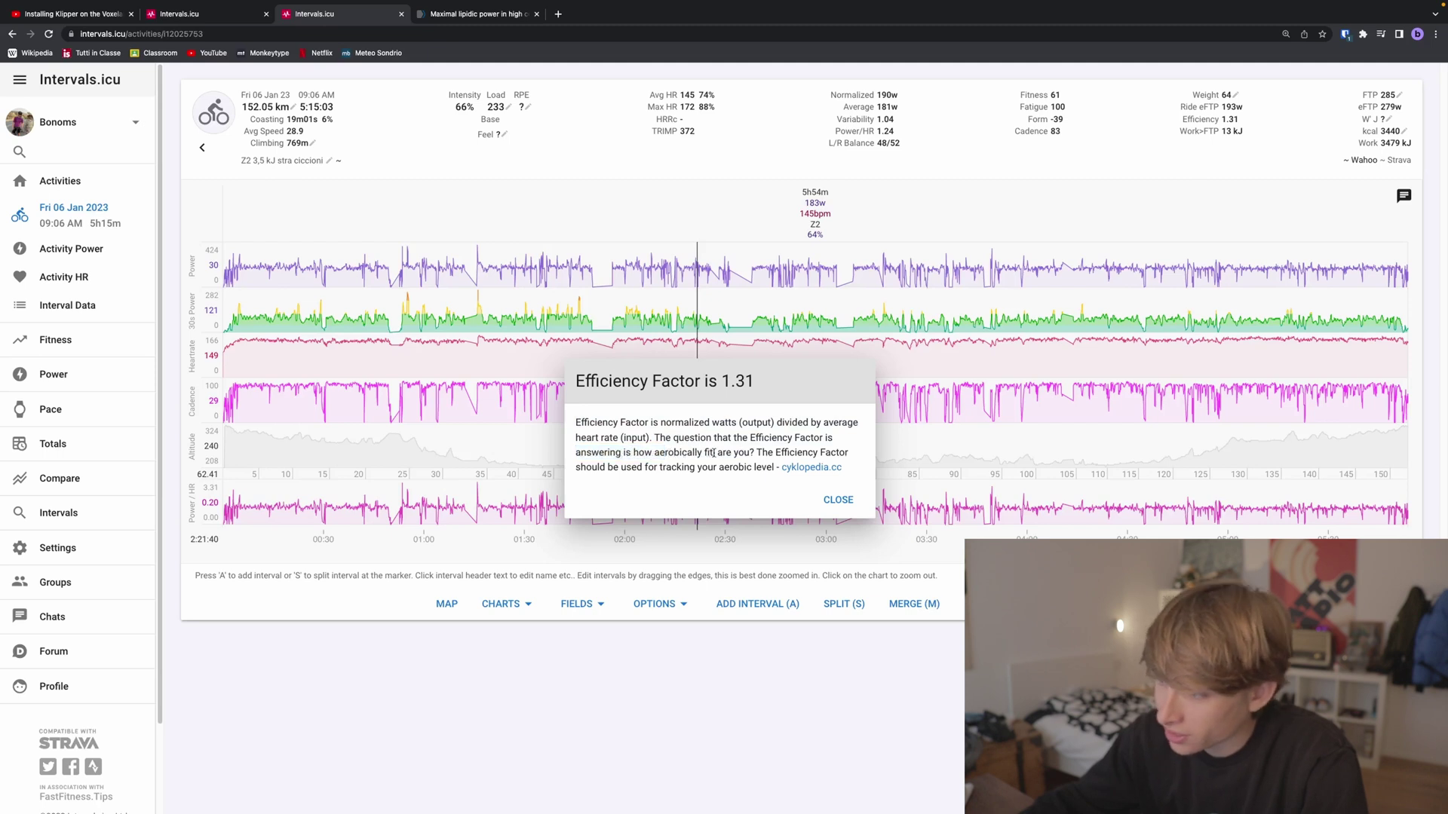
click(839, 500)
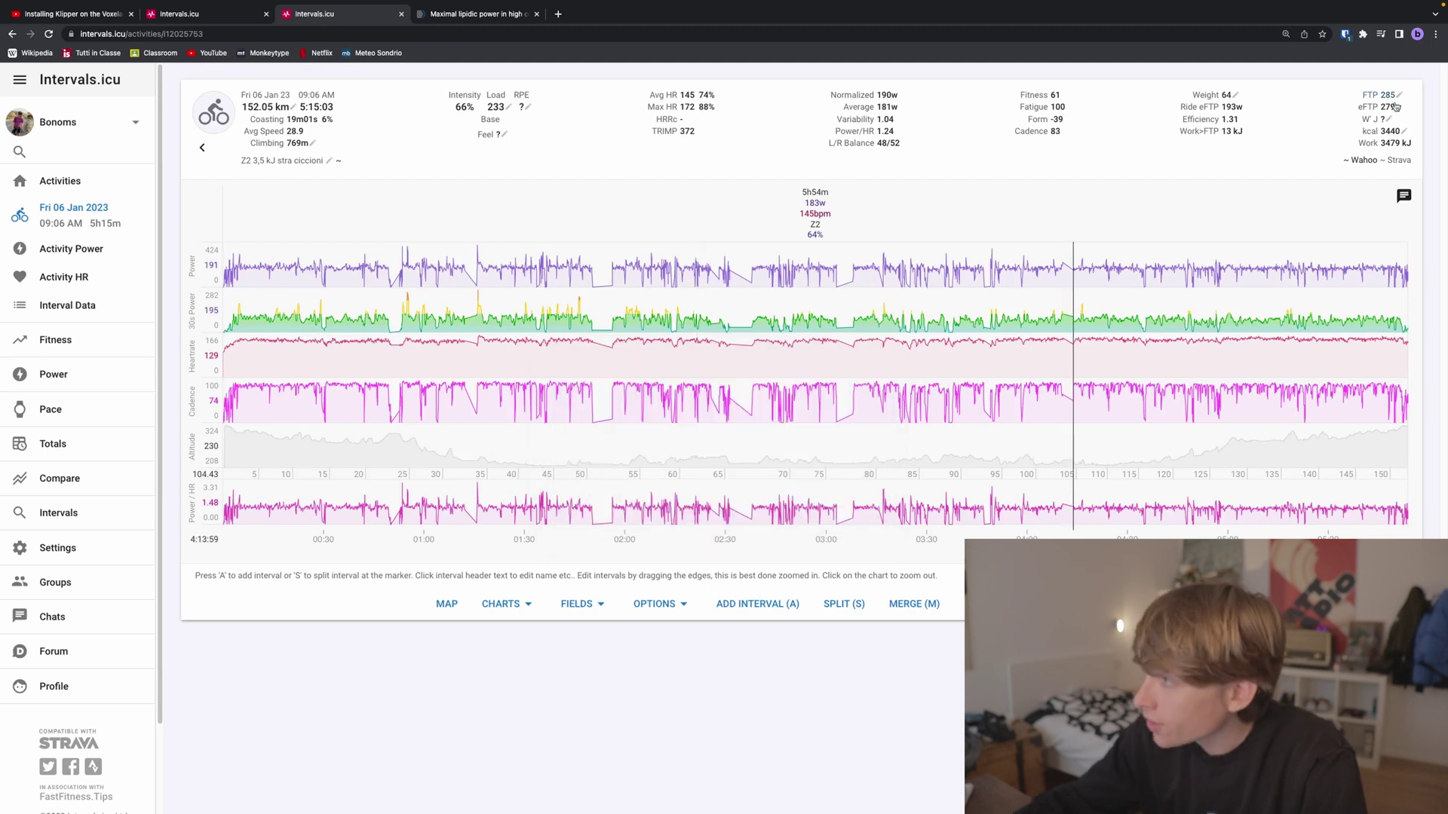
mouse_move(1360, 130)
mouse_down()
mouse_move(1414, 149)
mouse_move(1349, 149)
mouse_up()
click(1349, 149)
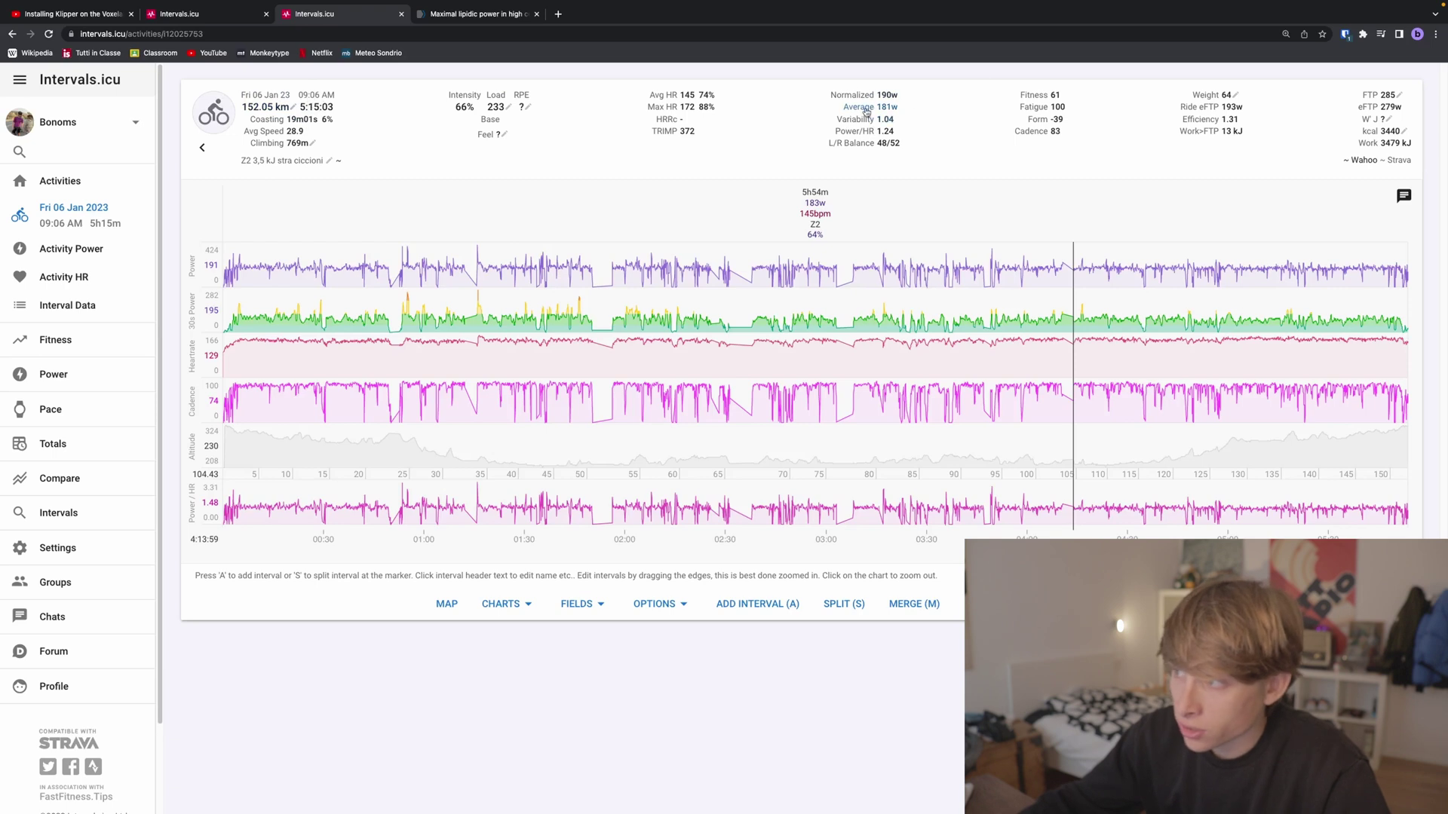
Step: In Alfred, enter the work-done expression 181*5,25*60*60*4/4,186
key(alt+space)
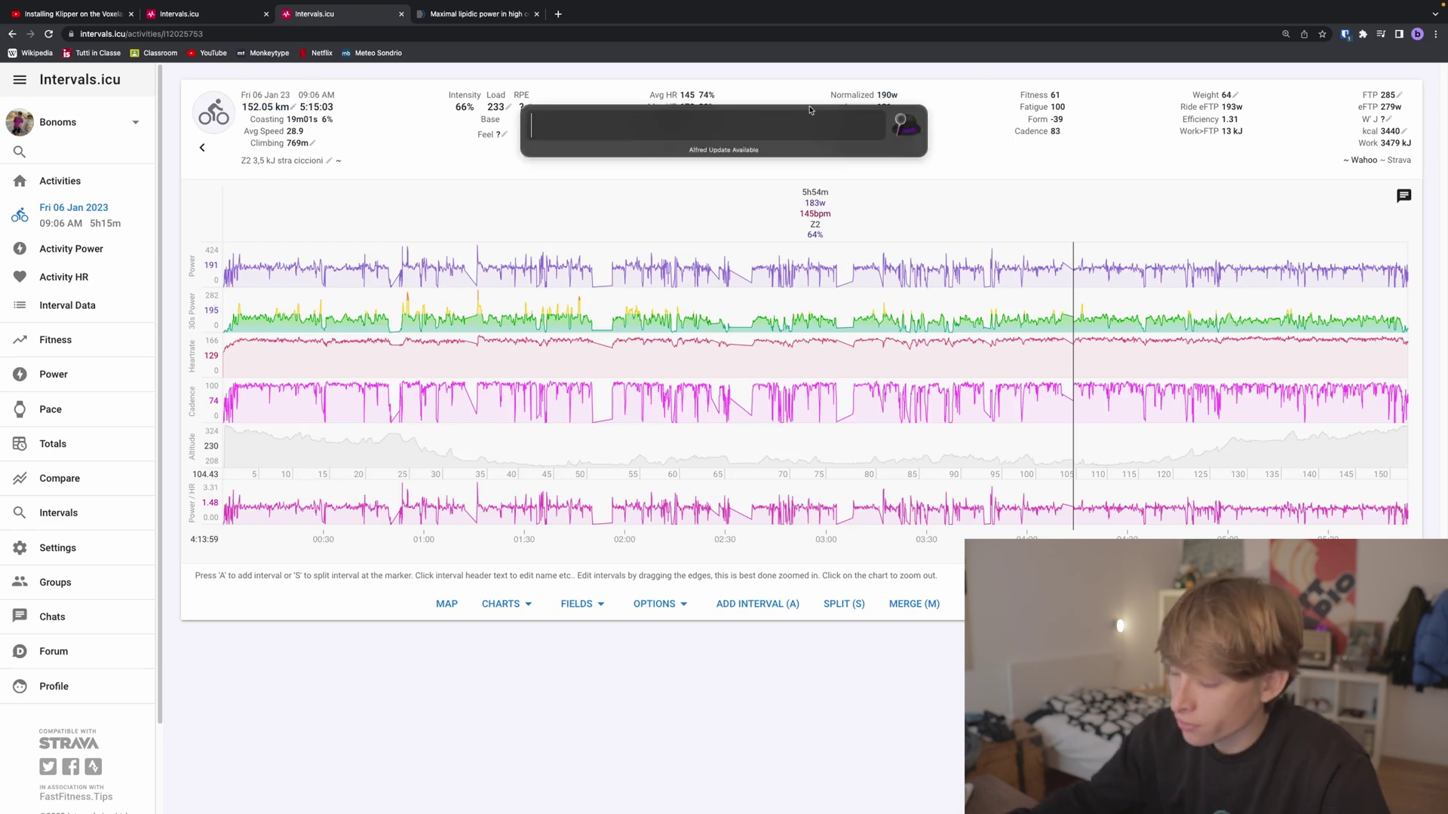
text(181)
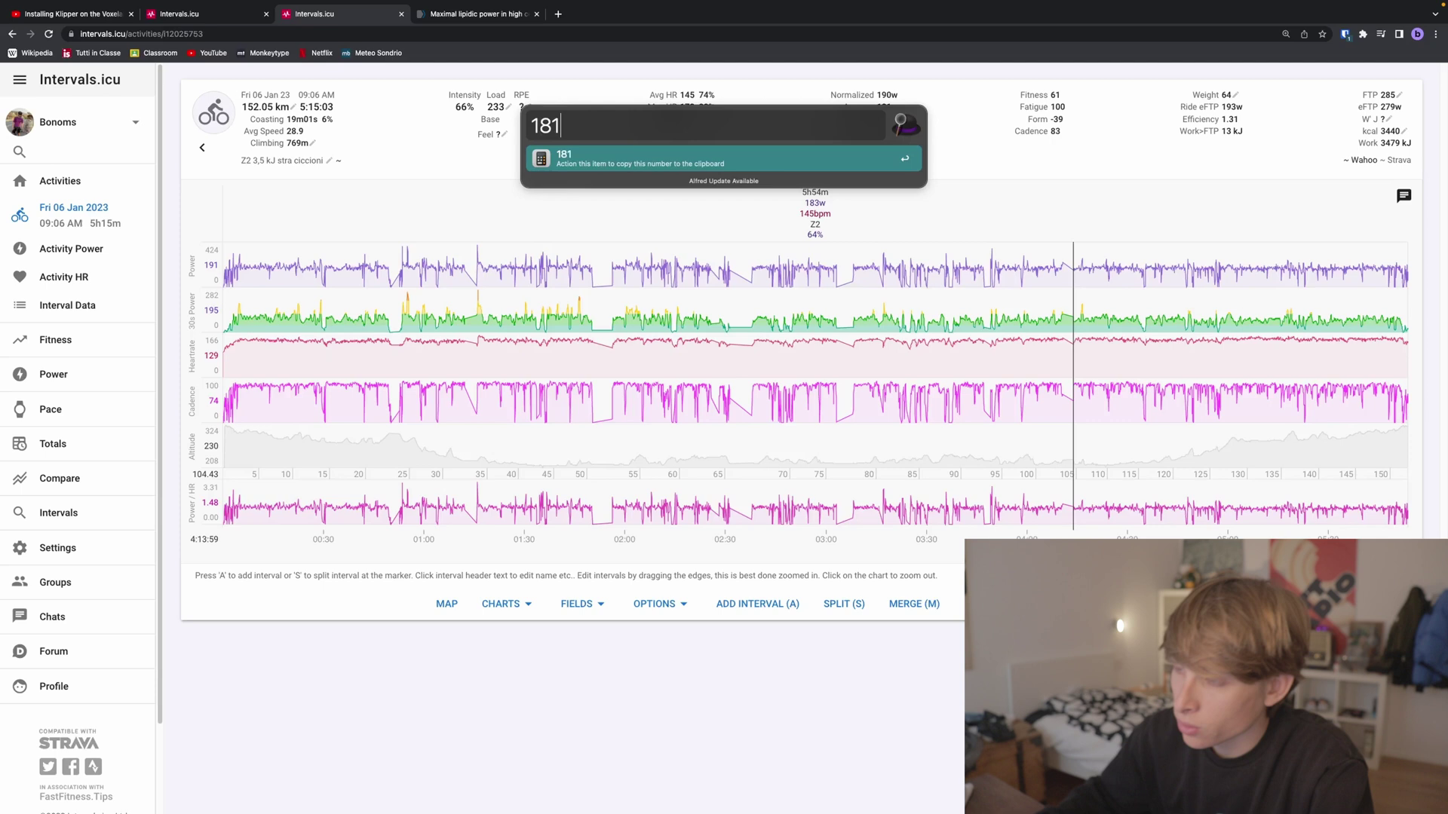
text(*)
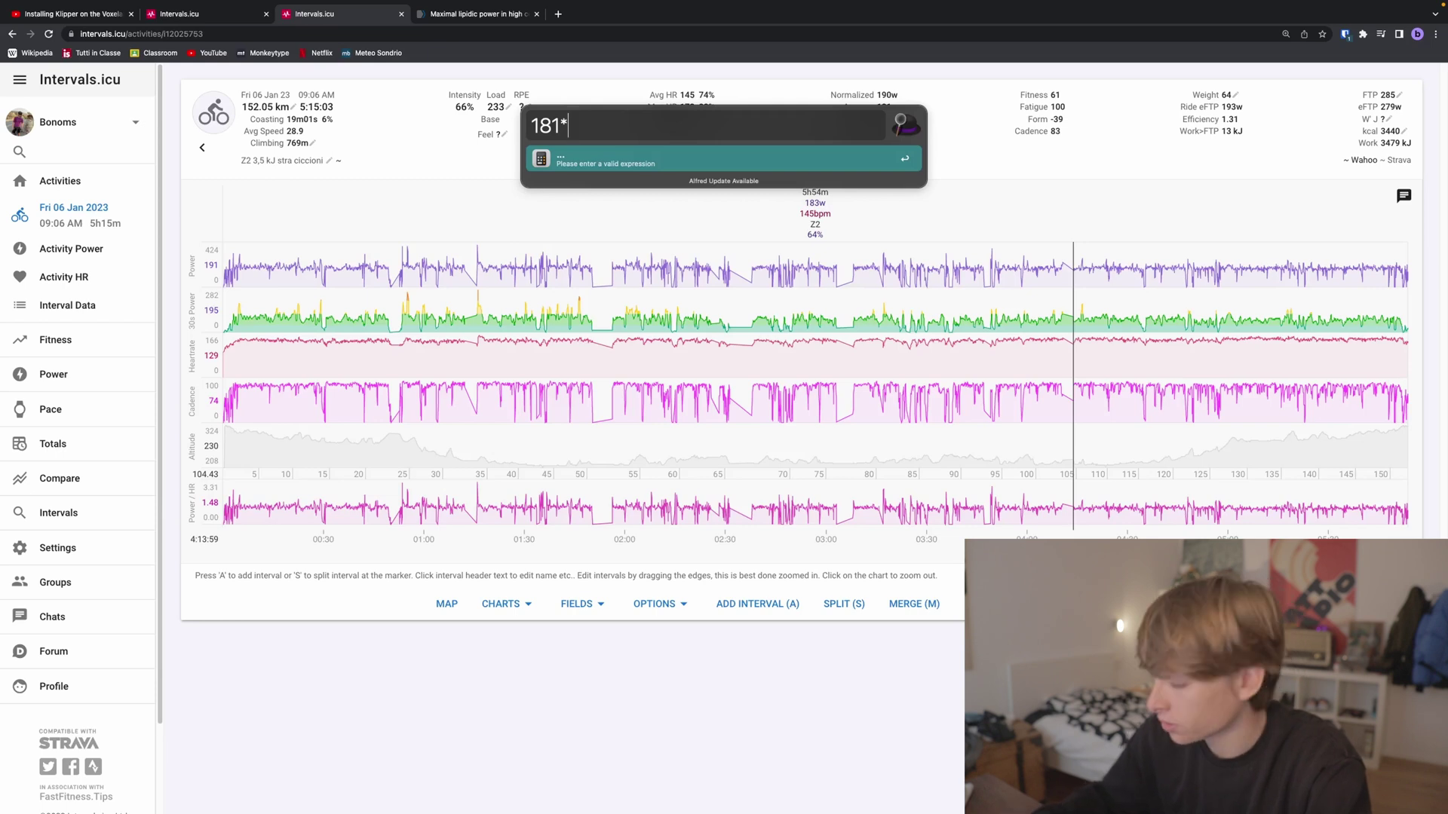
text(5,25)
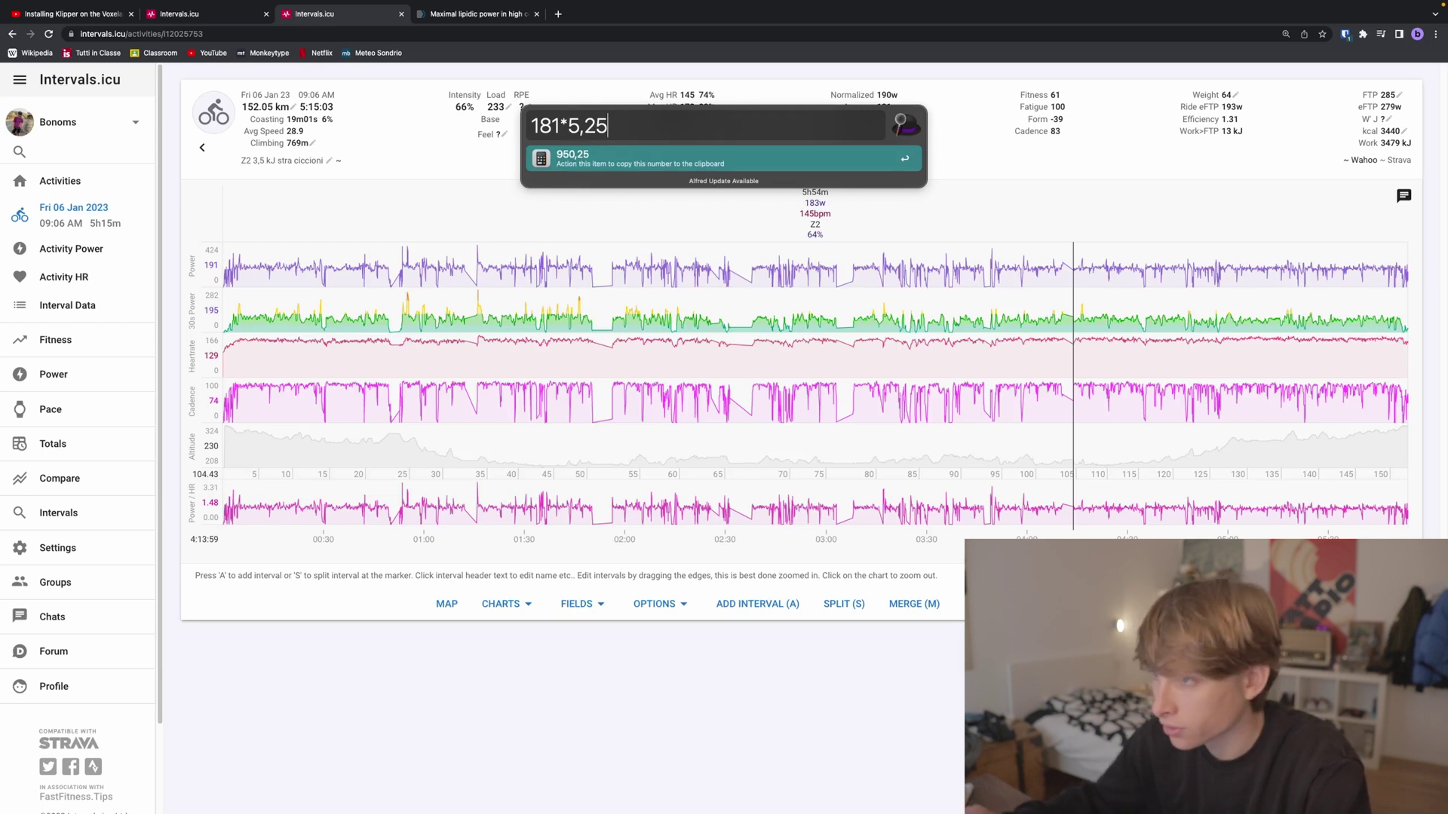
text(*60*60)
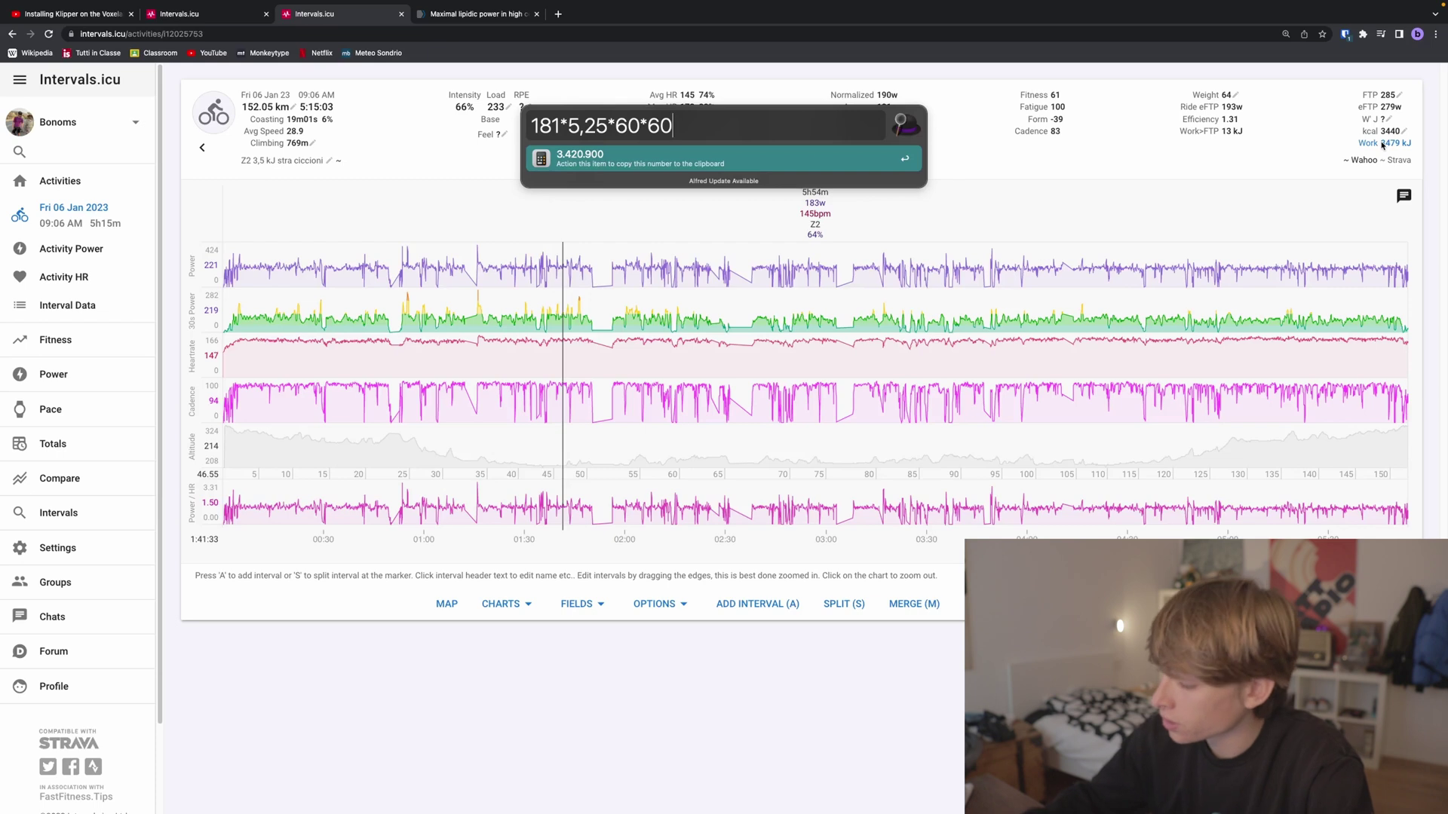
text(*)
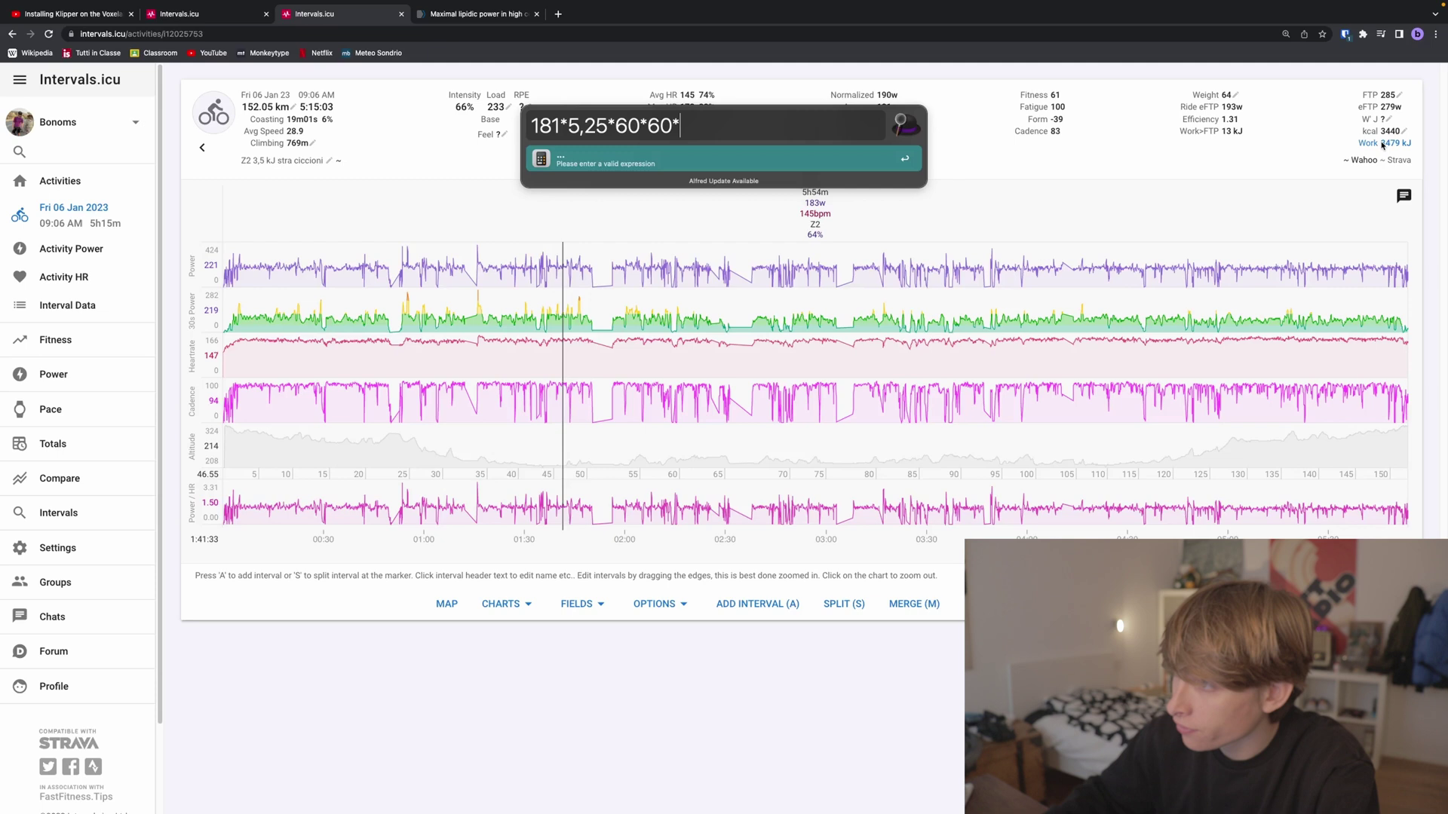
text(4)
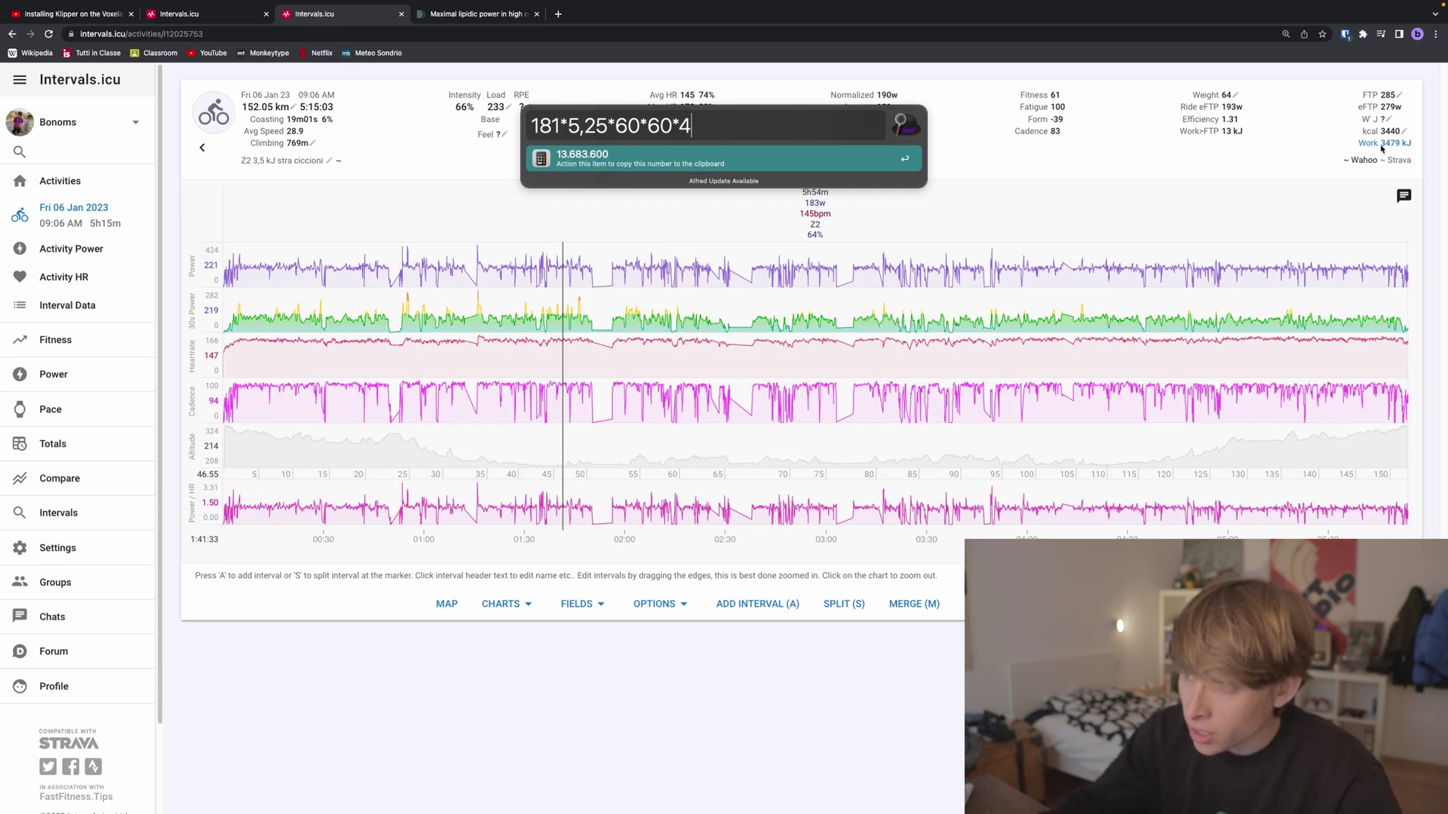
text(/)
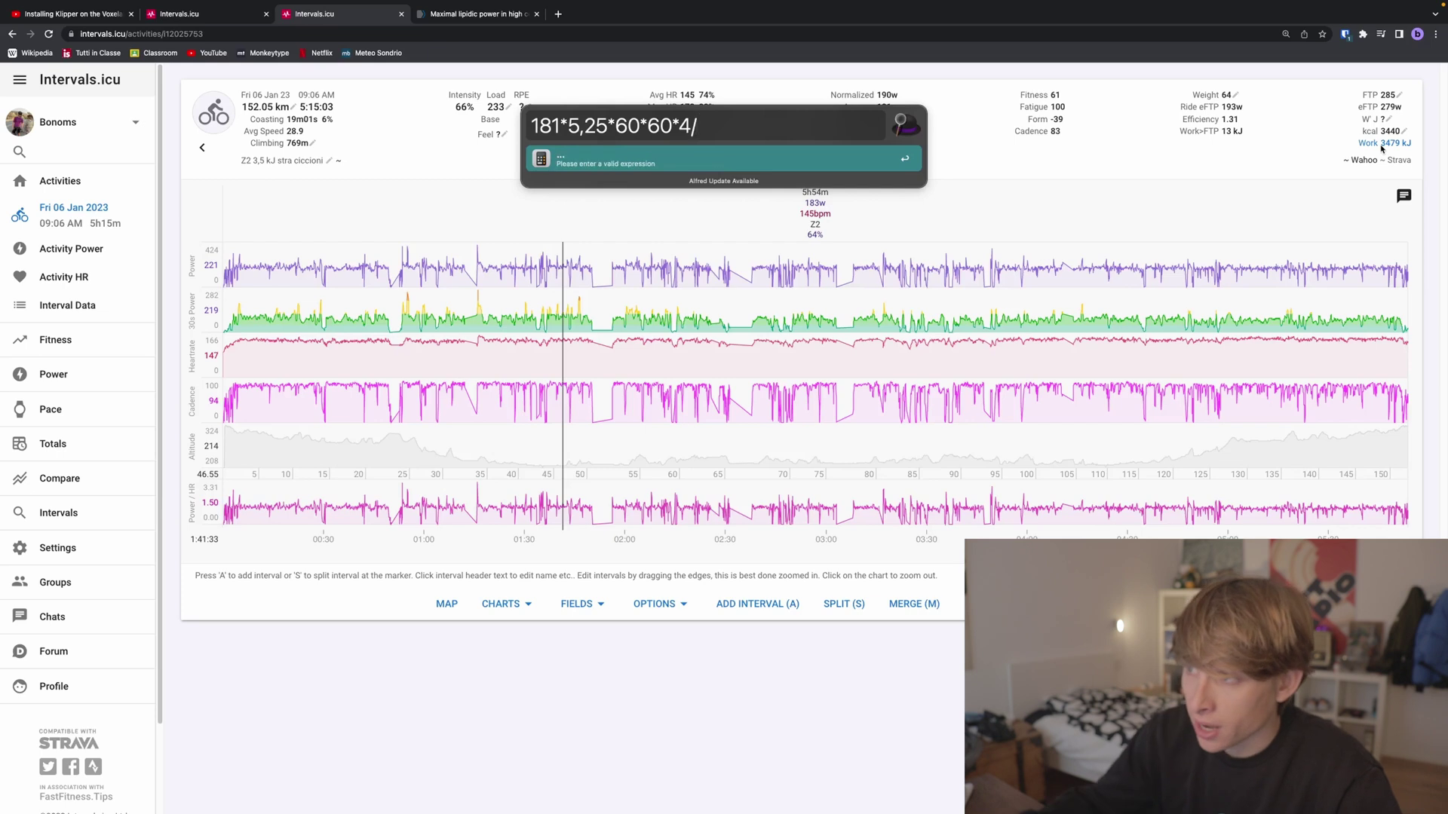
text(4,186)
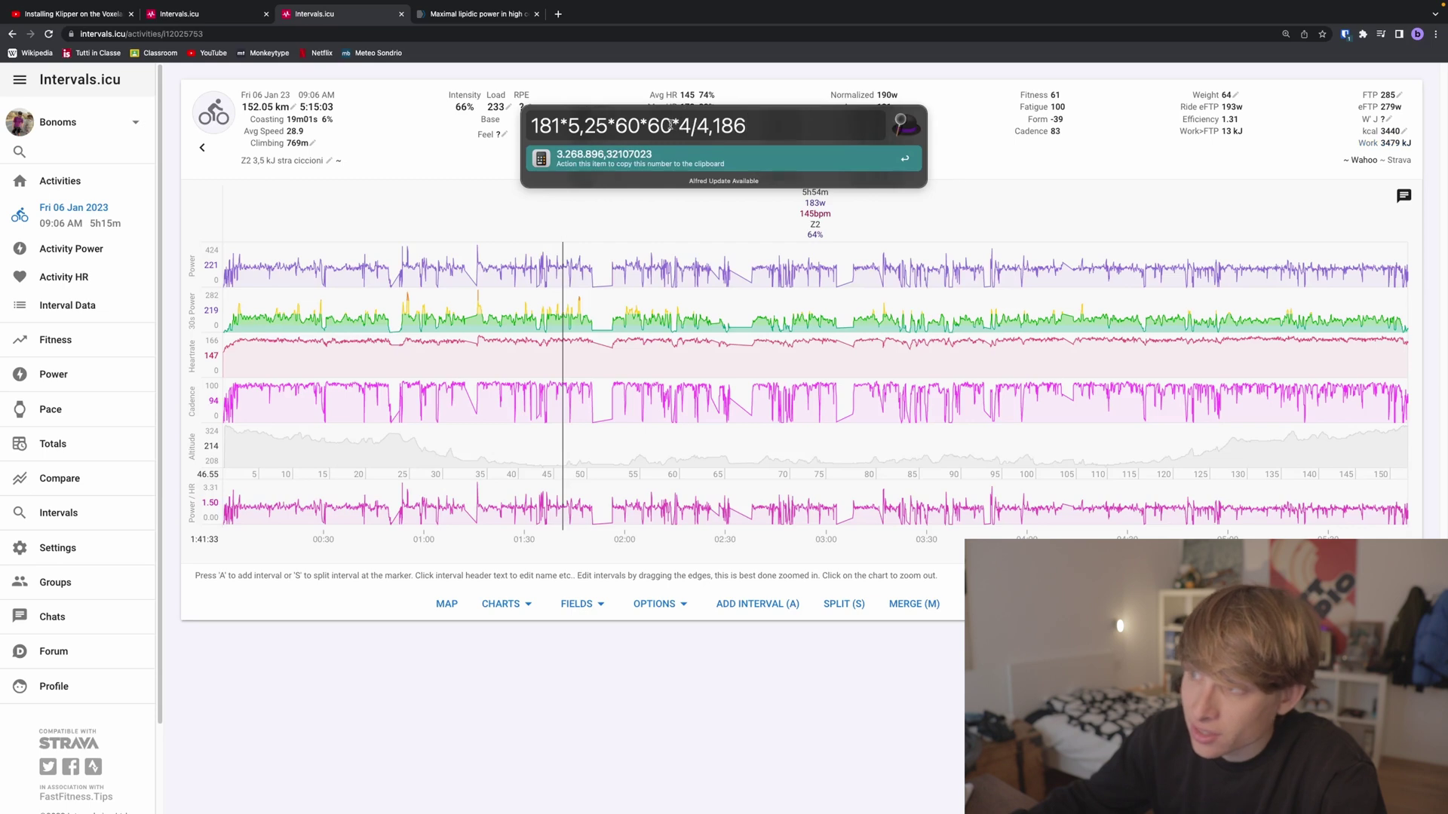
Step: Replace the trailing 4/4,186 with 1 for 3.420.900, then show the ride's Activity Power view
drag(679, 125, 771, 126)
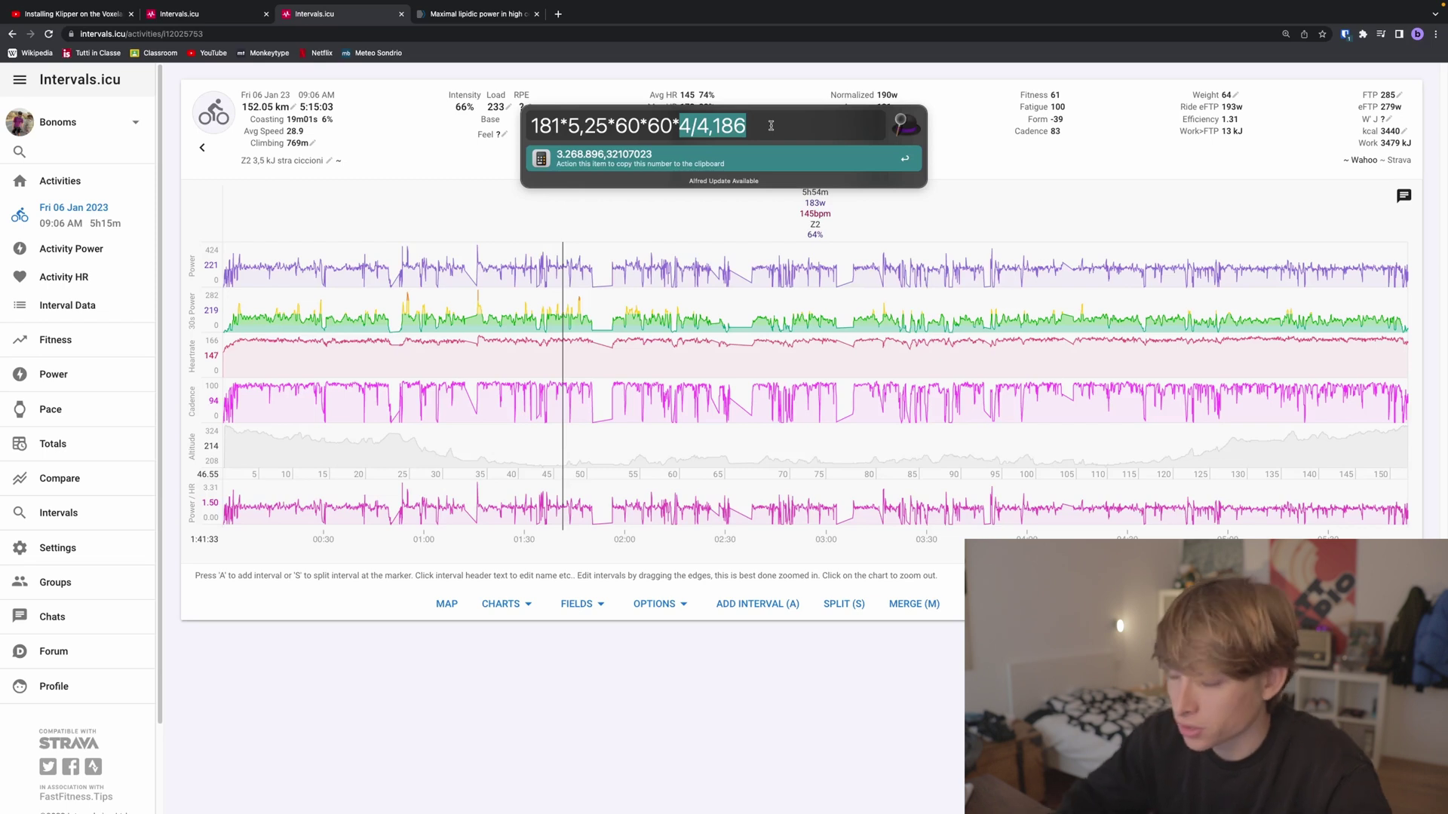
key(BackSpace)
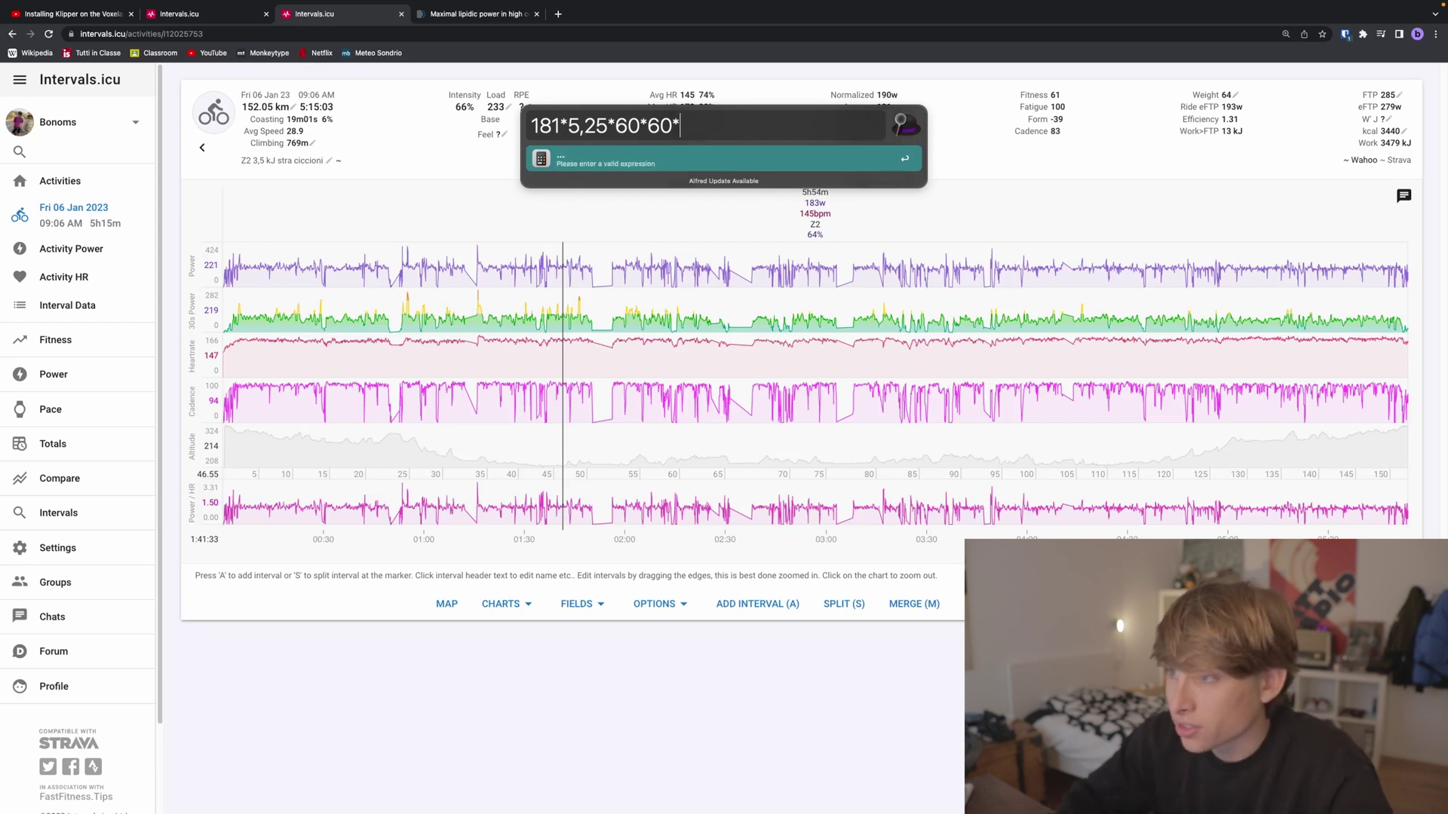
text(1)
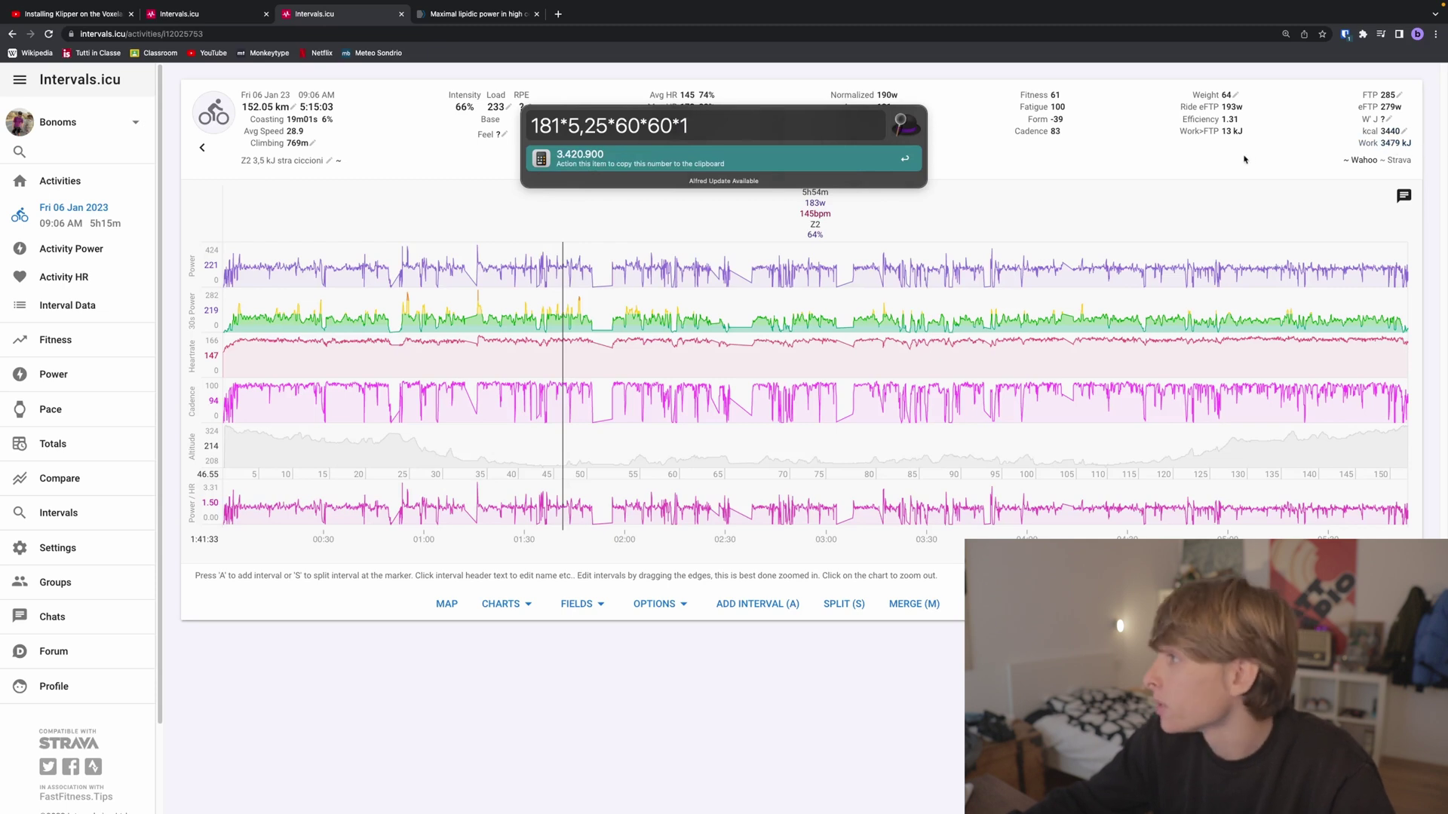
click(49, 251)
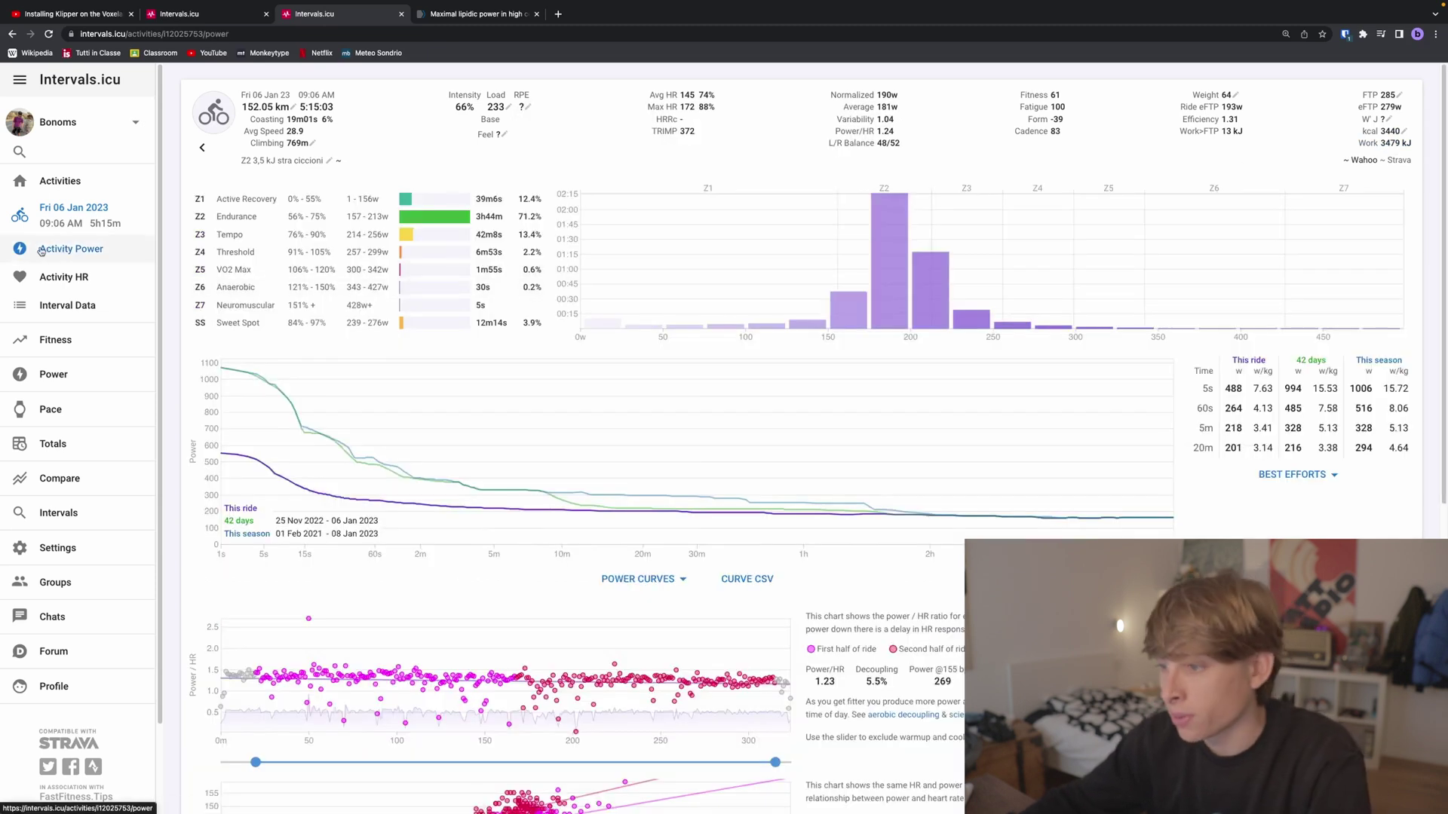
Step: Scroll the Activity Power page to the Power/HR 1.23 and 5.5% decoupling charts
scroll(169, 295, down, 1)
scroll(169, 295, up, 1)
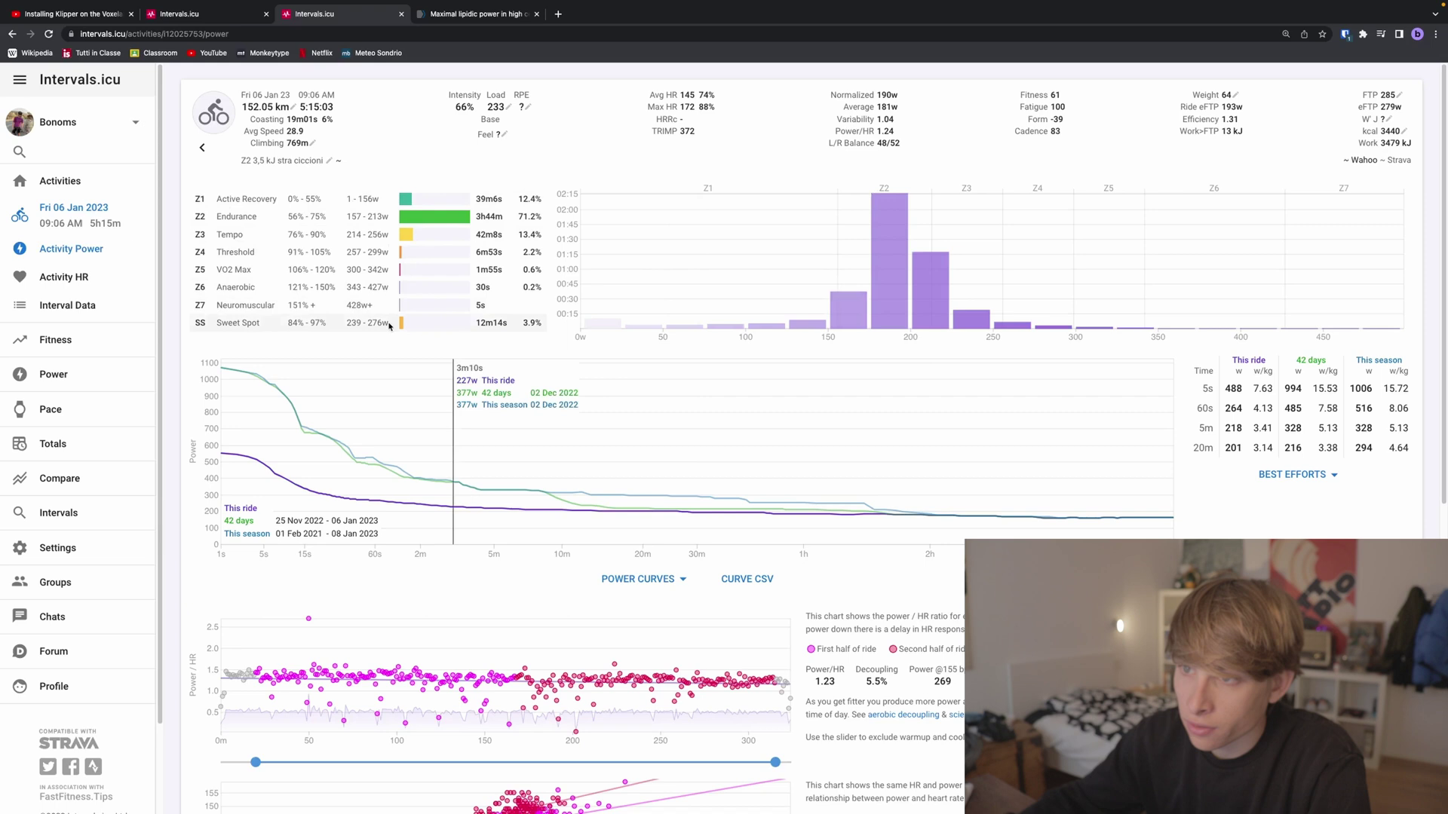
scroll(238, 371, down, 1)
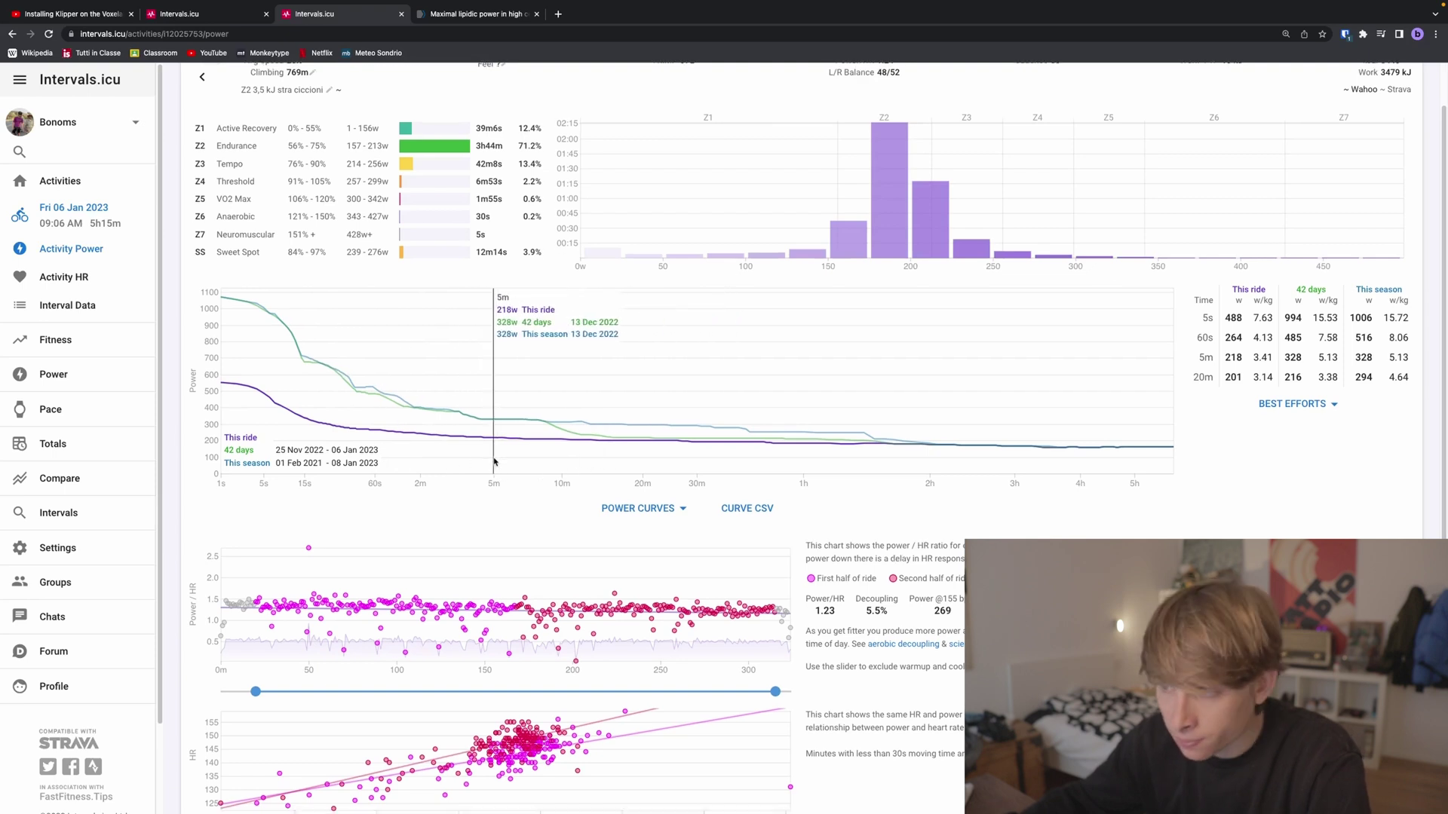
scroll(495, 463, down, 3)
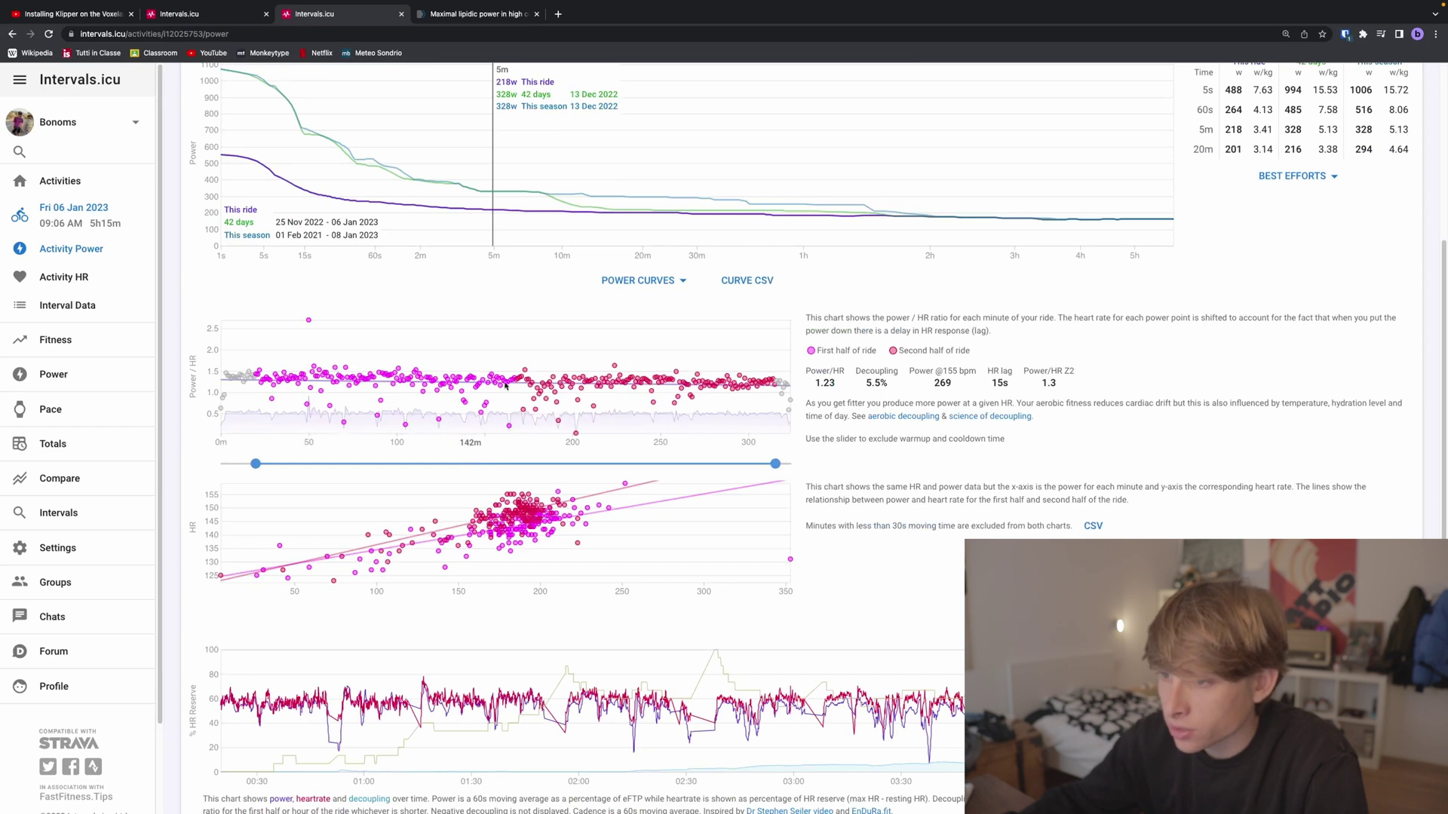
scroll(994, 394, down, 1)
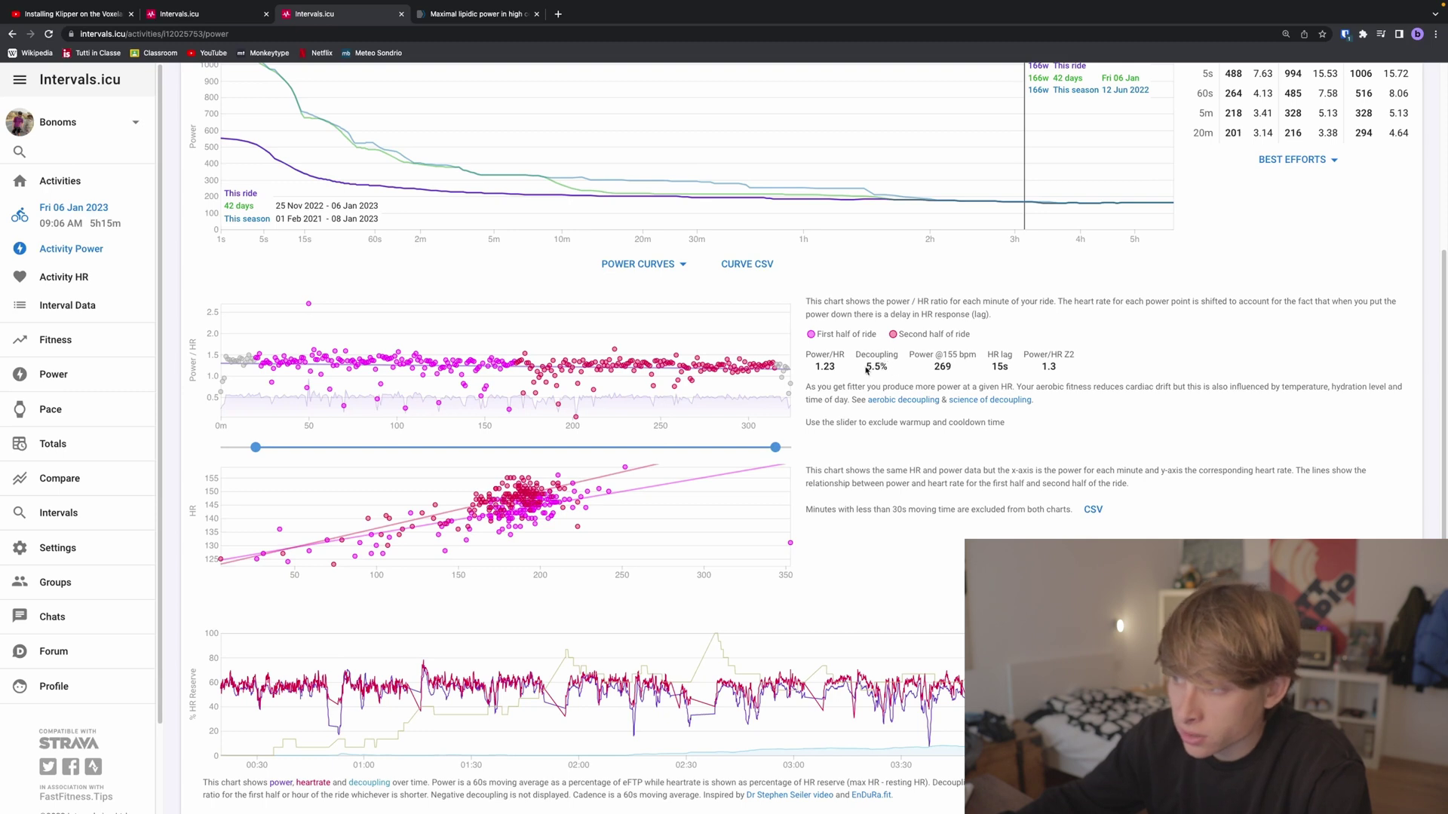
drag(865, 370, 889, 370)
click(894, 371)
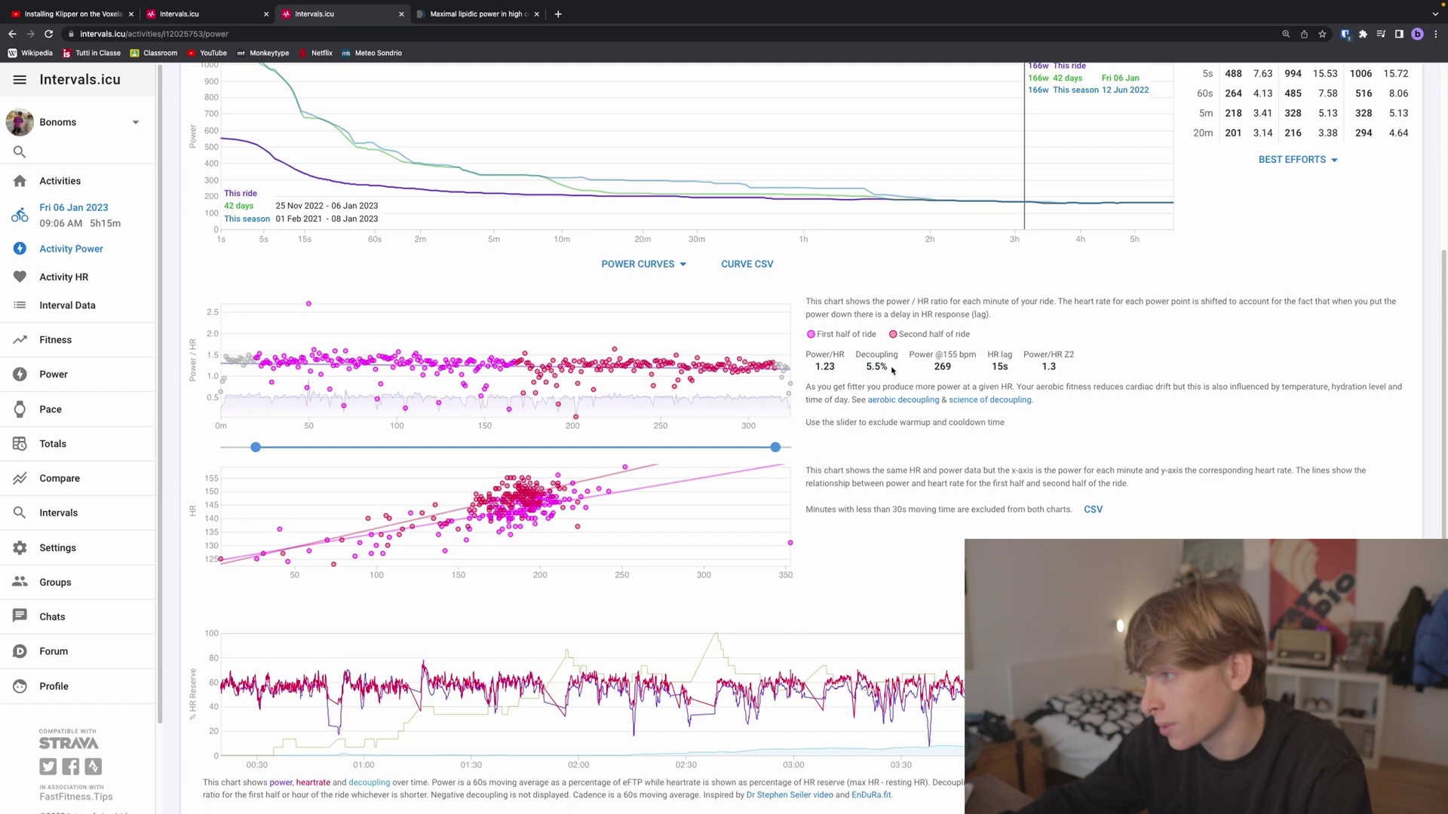
drag(885, 368, 864, 372)
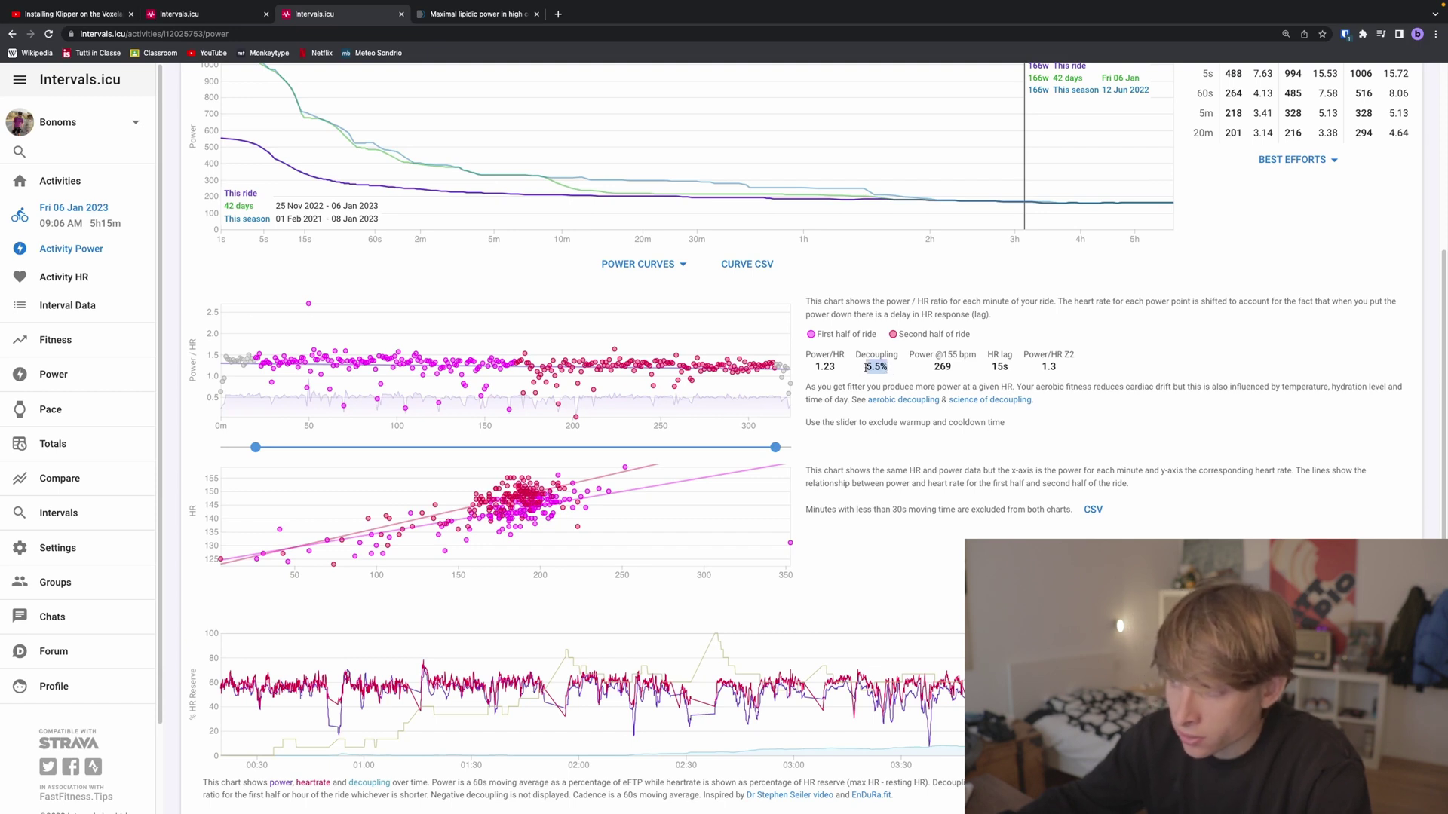
click(866, 368)
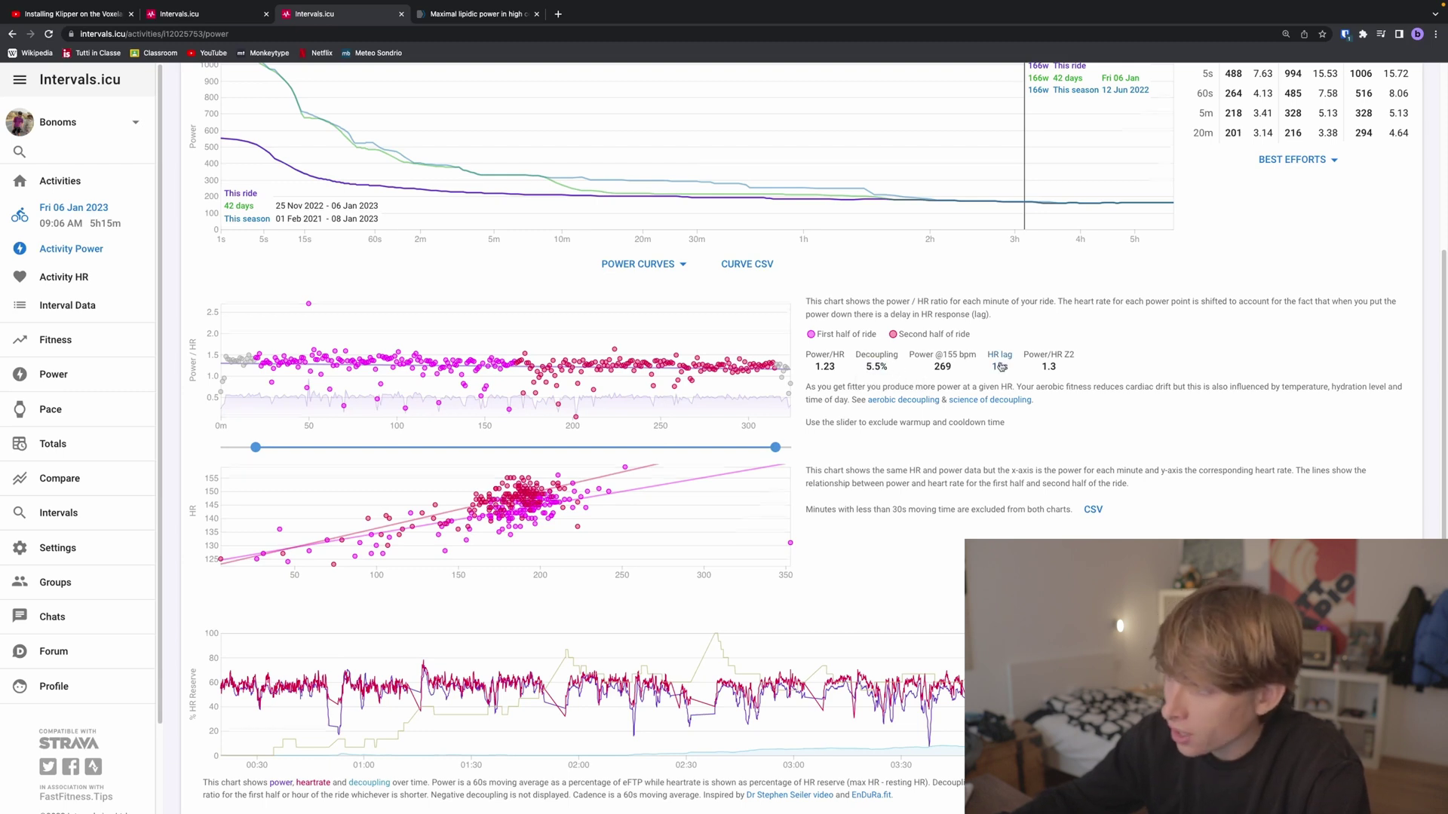
Step: Scroll further to the HR-versus-power chart with first- and second-half trend lines
scroll(988, 363, down, 1)
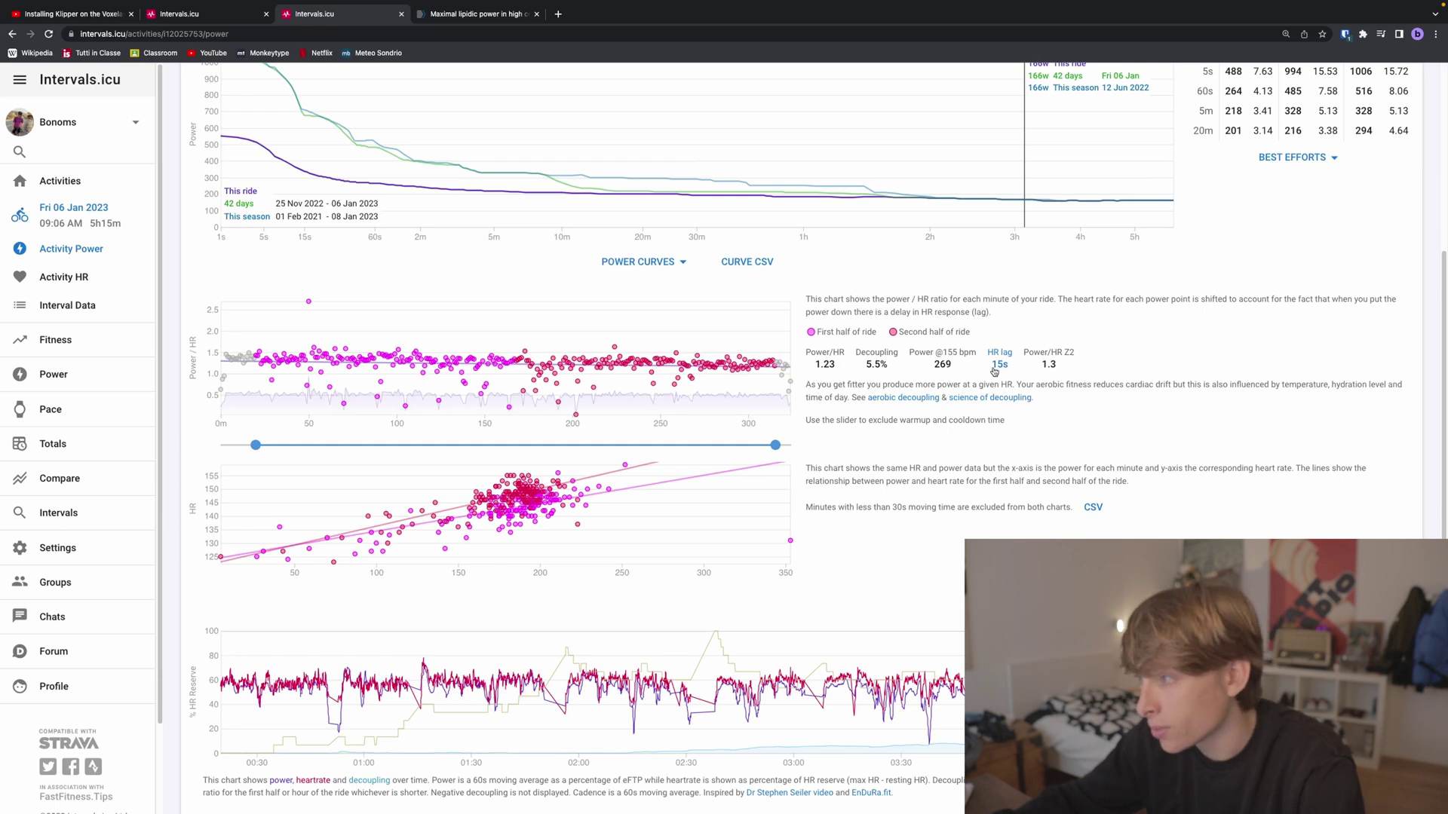
scroll(1094, 365, down, 2)
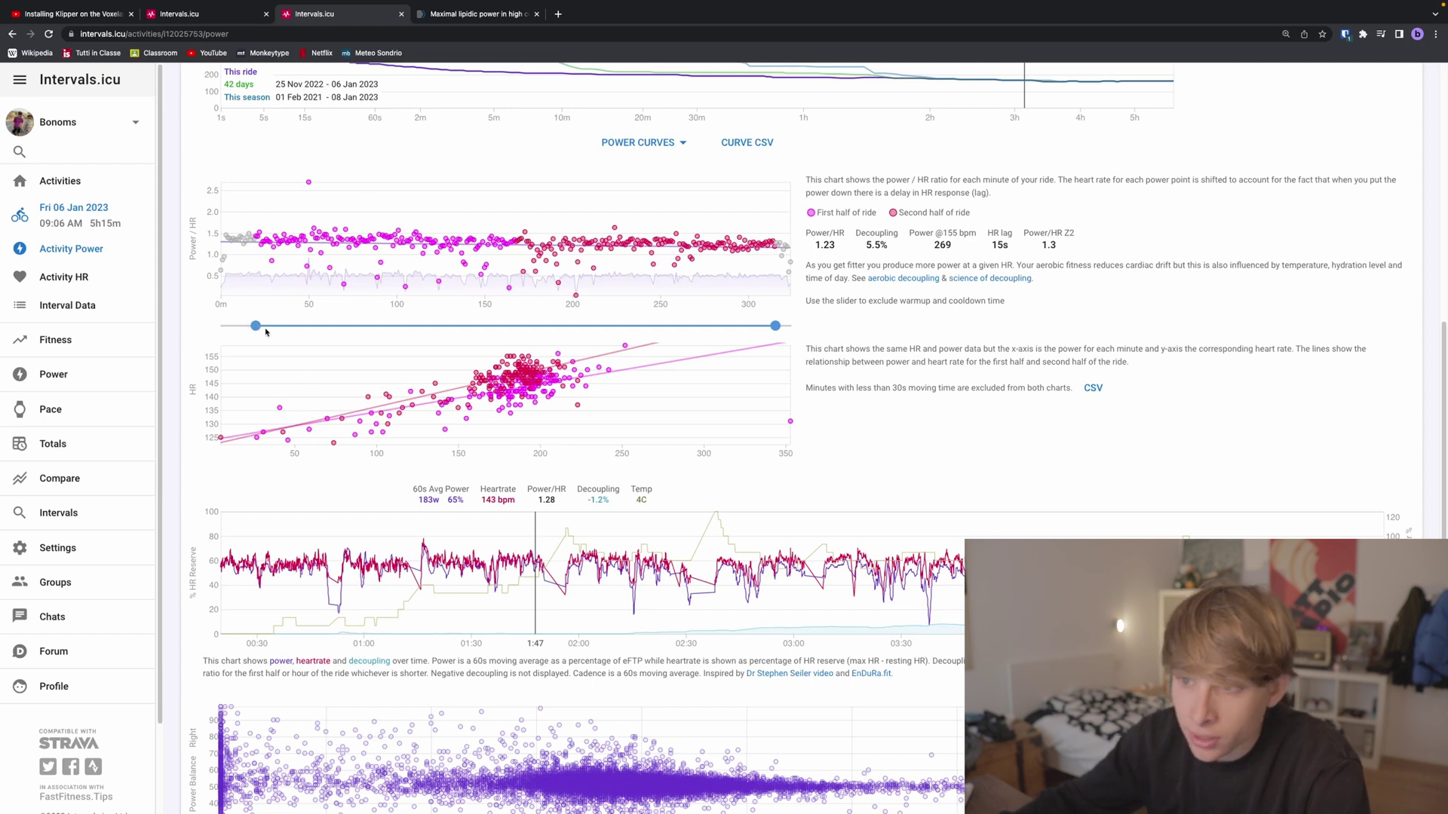
Step: Adjust the Power/HR range handles to exclude warmup and reach the ride's end, keeping 5.5% decoupling
mouse_move(256, 328)
mouse_down()
mouse_move(226, 326)
mouse_move(259, 326)
mouse_move(231, 325)
mouse_move(245, 326)
mouse_up()
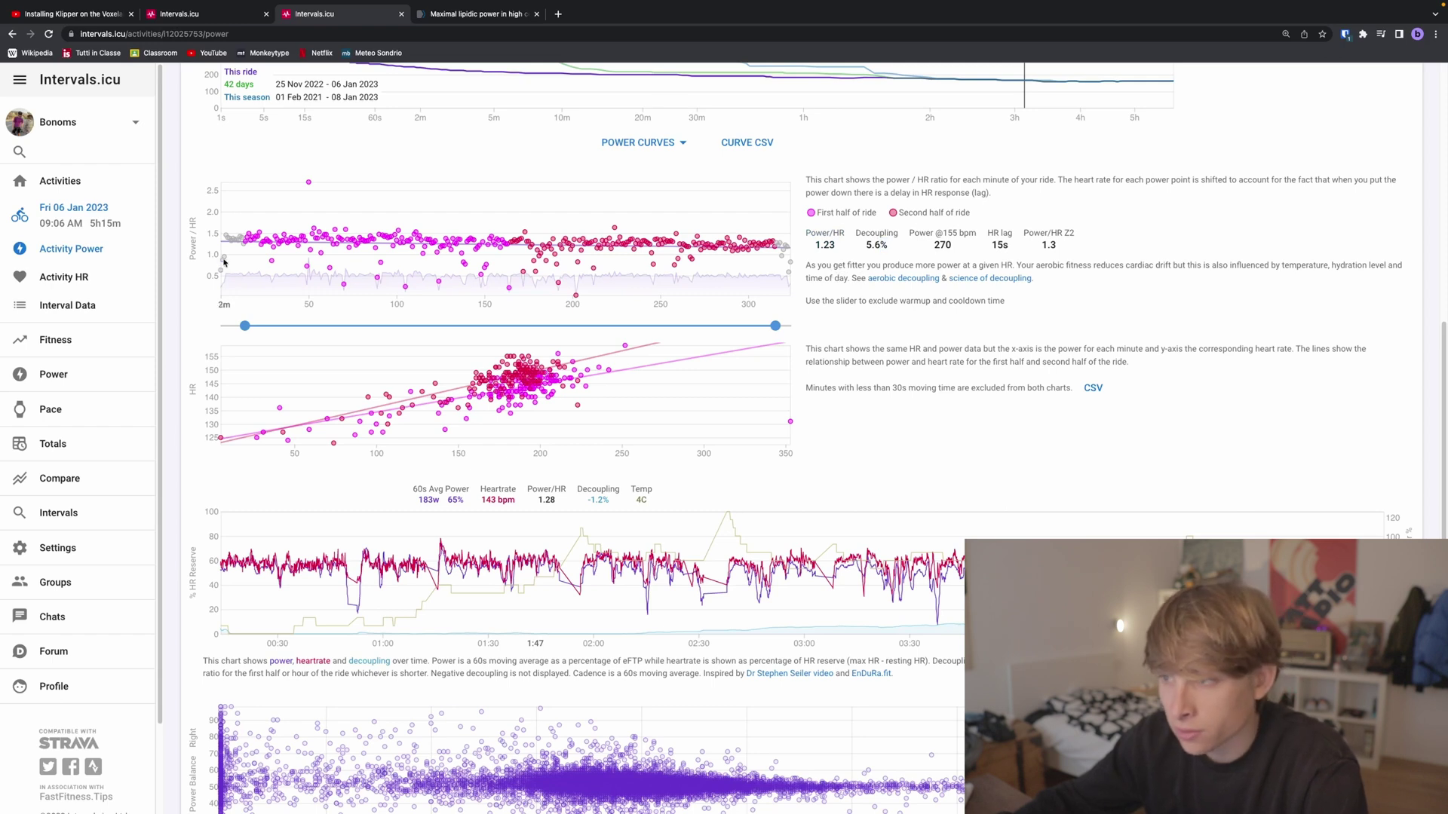
click(777, 326)
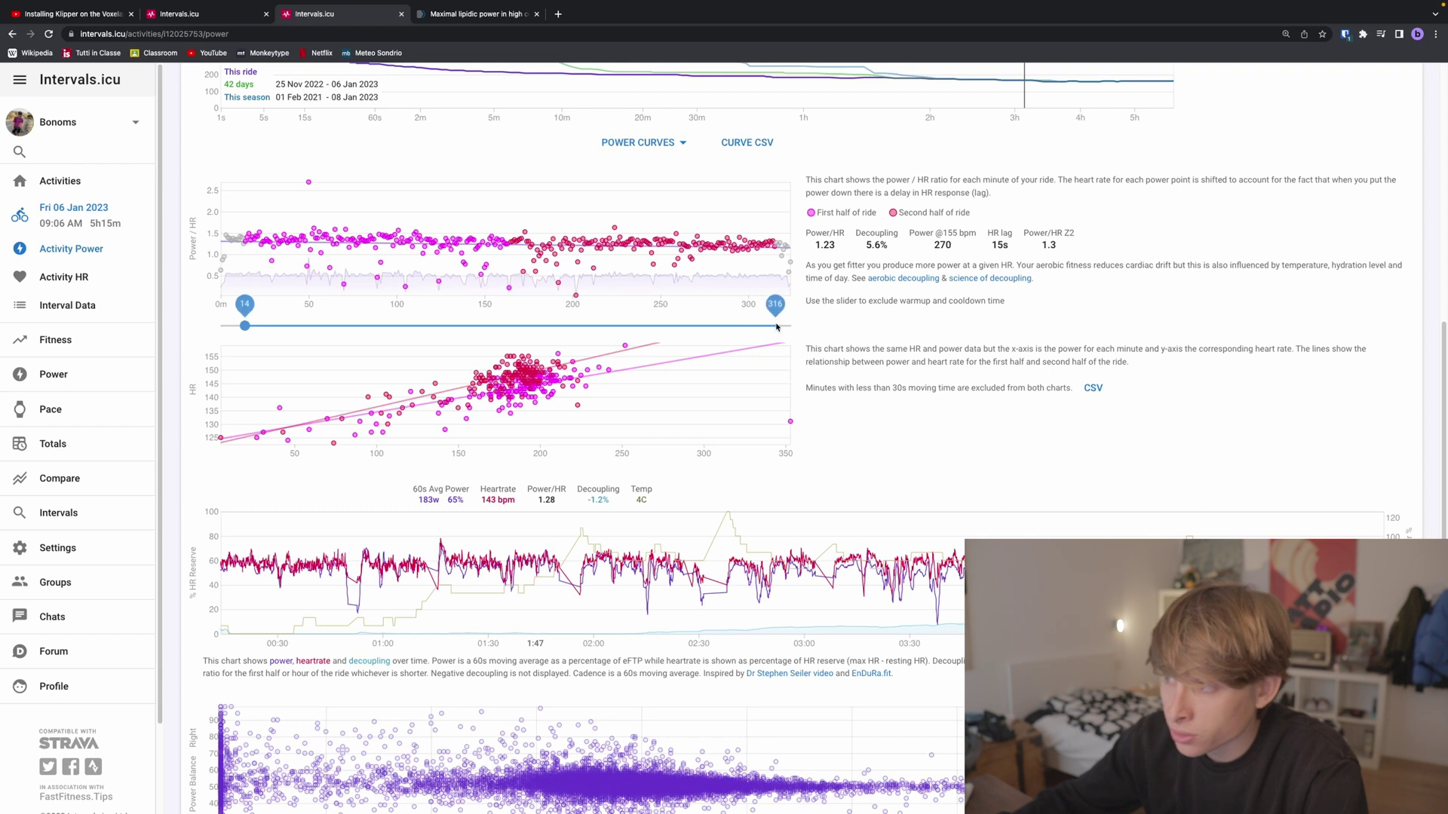
drag(776, 326, 781, 325)
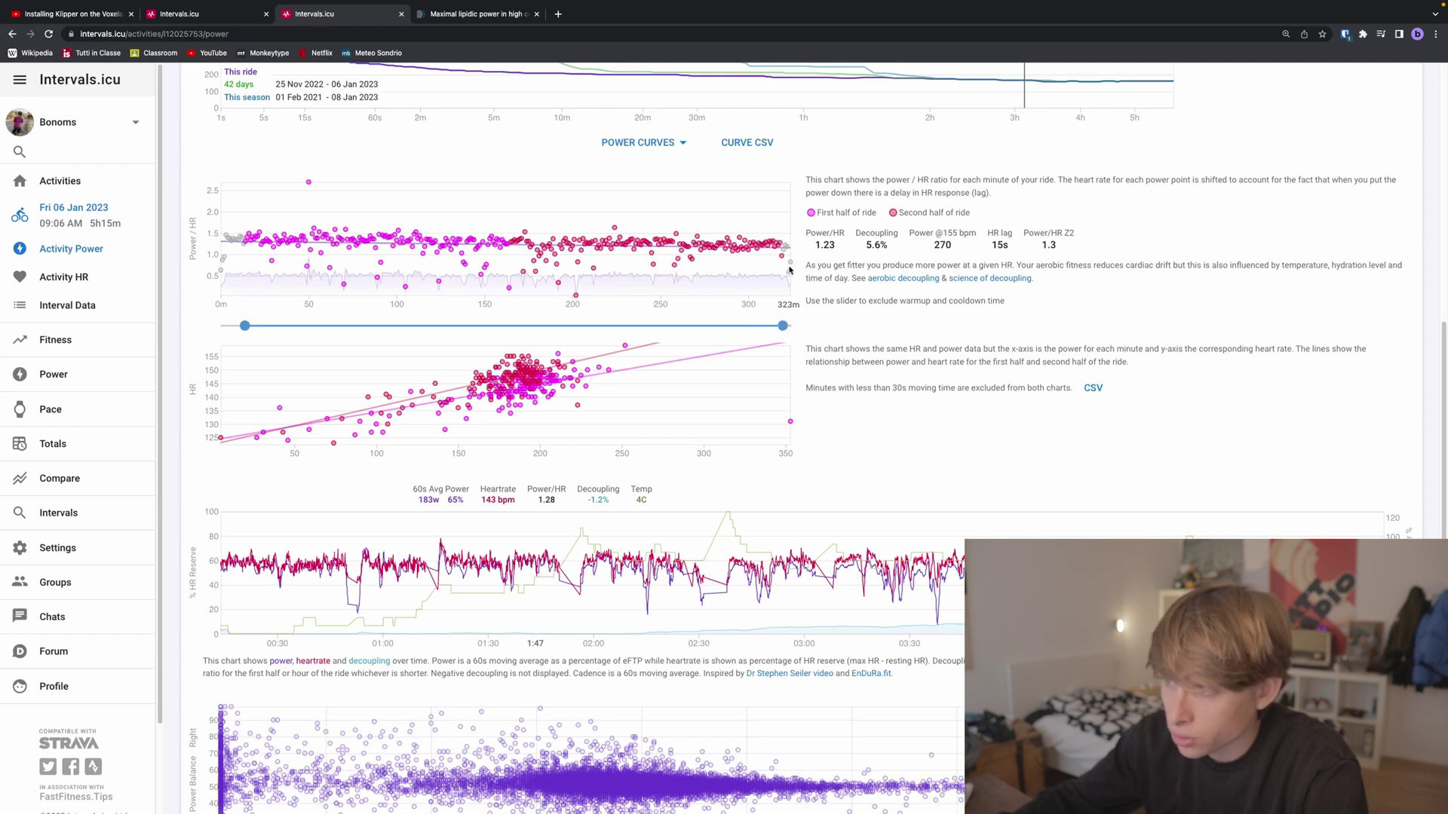
scroll(830, 301, down, 2)
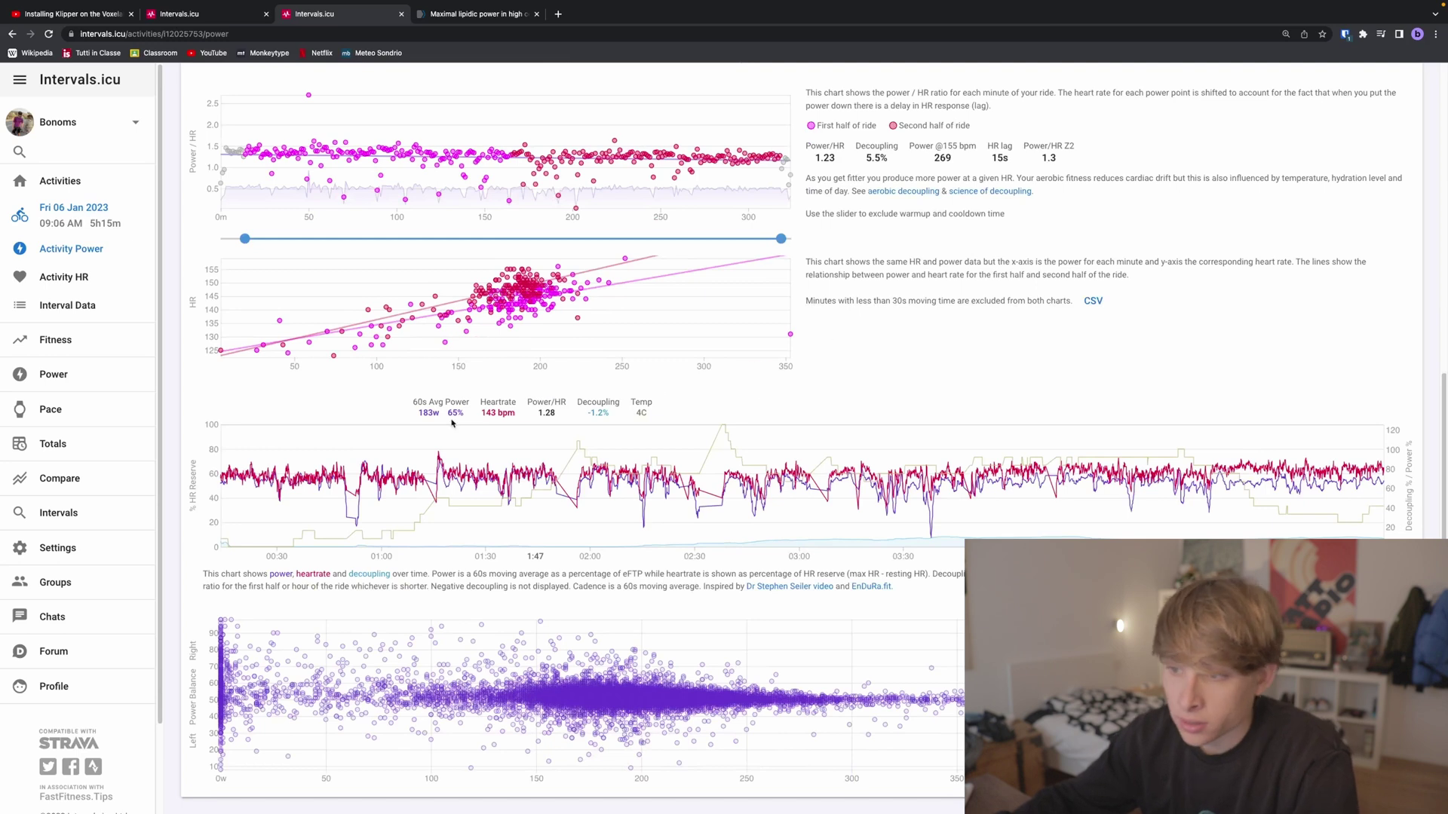
Step: Show the ride's Activity HR page: 4h4m (76.9%) in Z2 Aerobic, HR load 243
scroll(956, 373, up, 10)
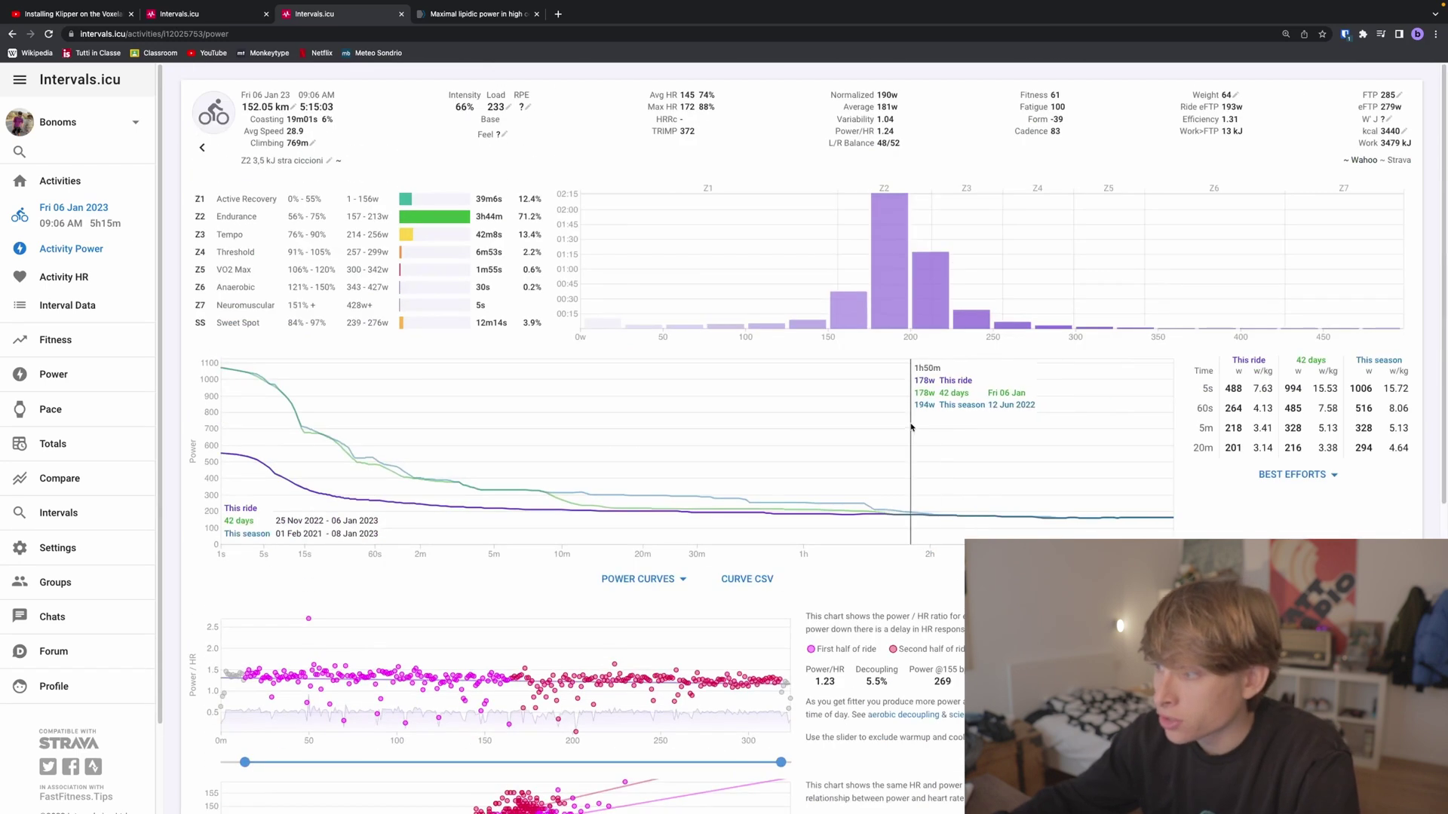
scroll(867, 422, down, 4)
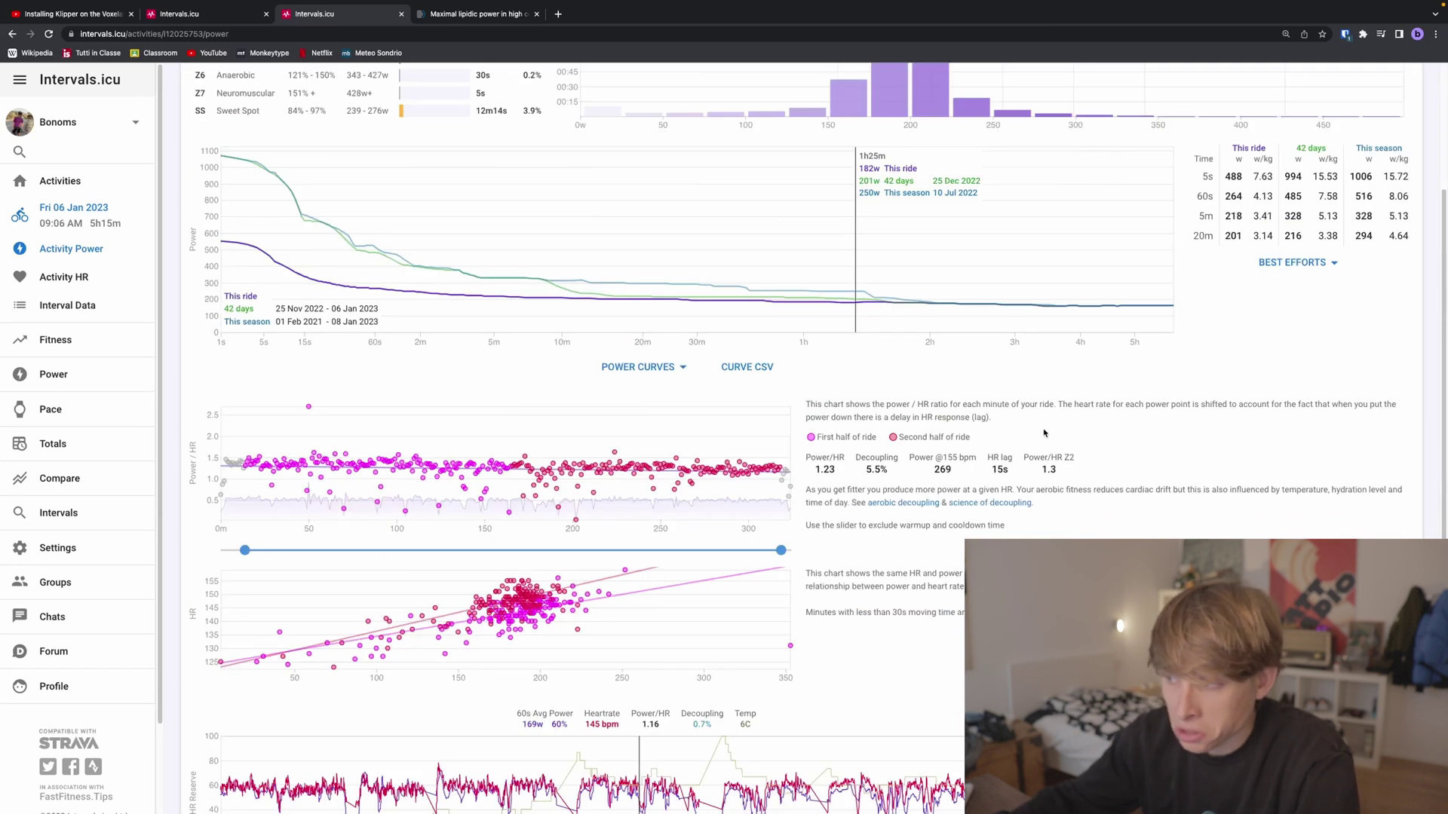
scroll(1223, 430, up, 3)
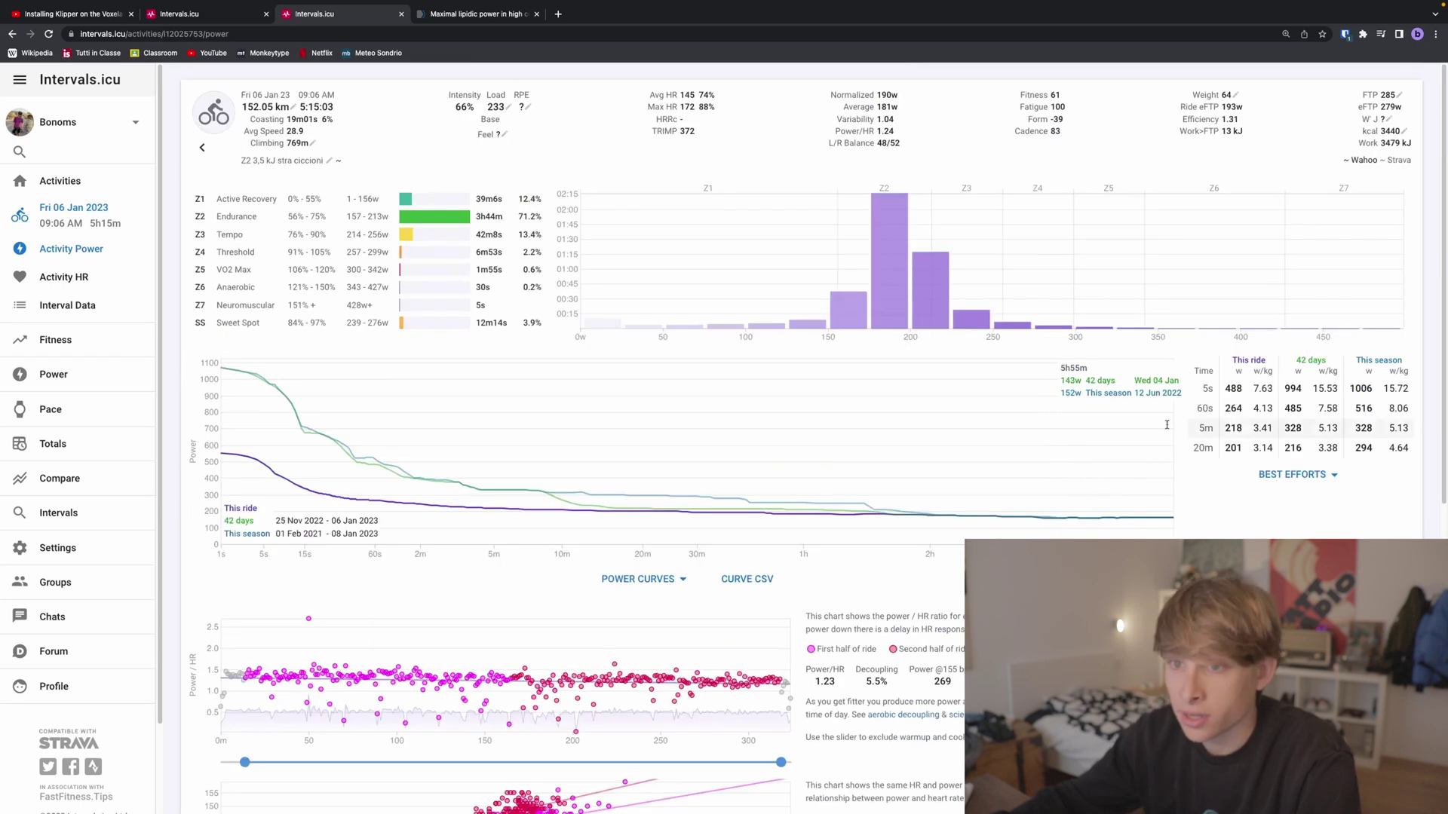
click(140, 277)
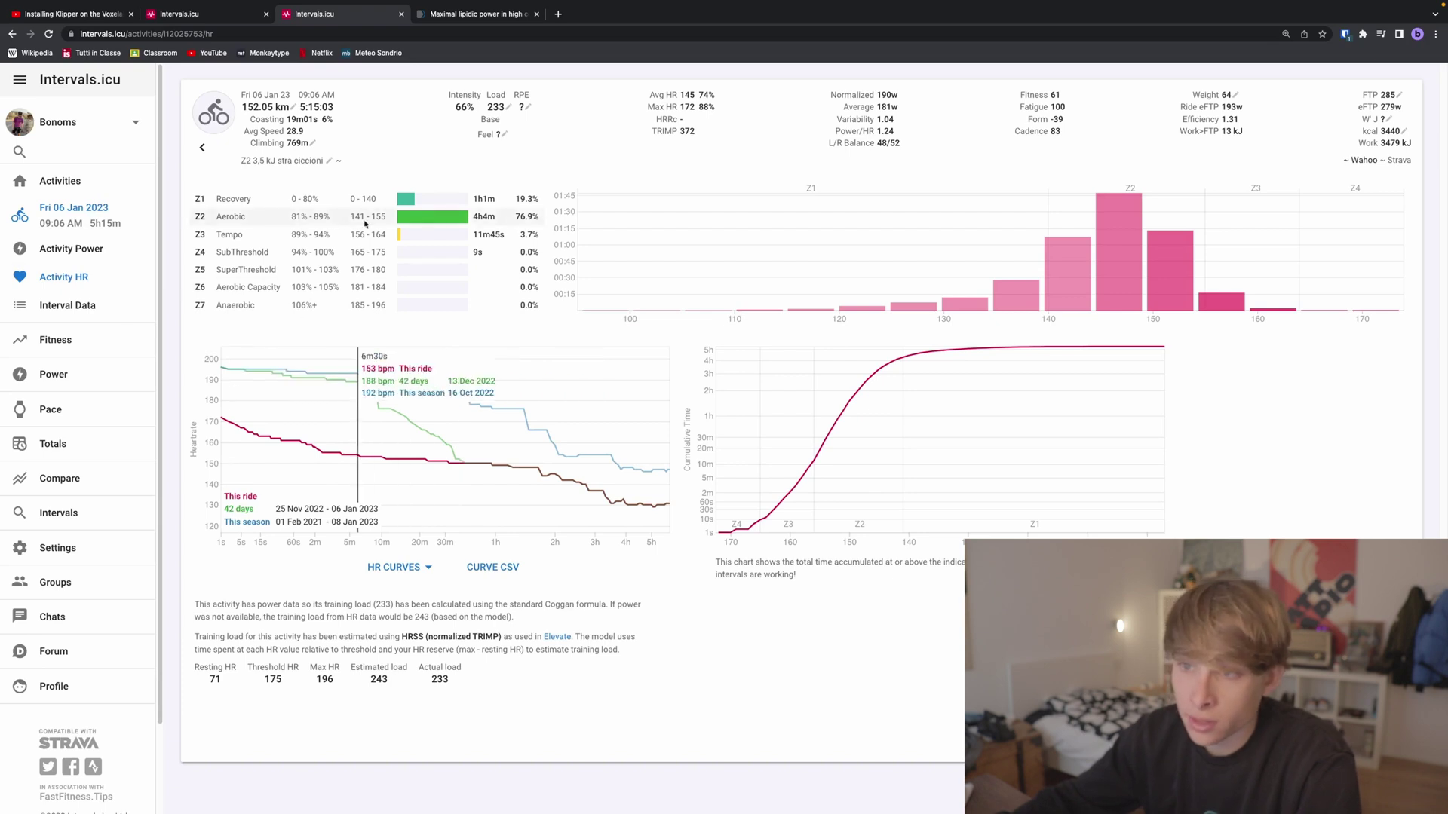
click(70, 249)
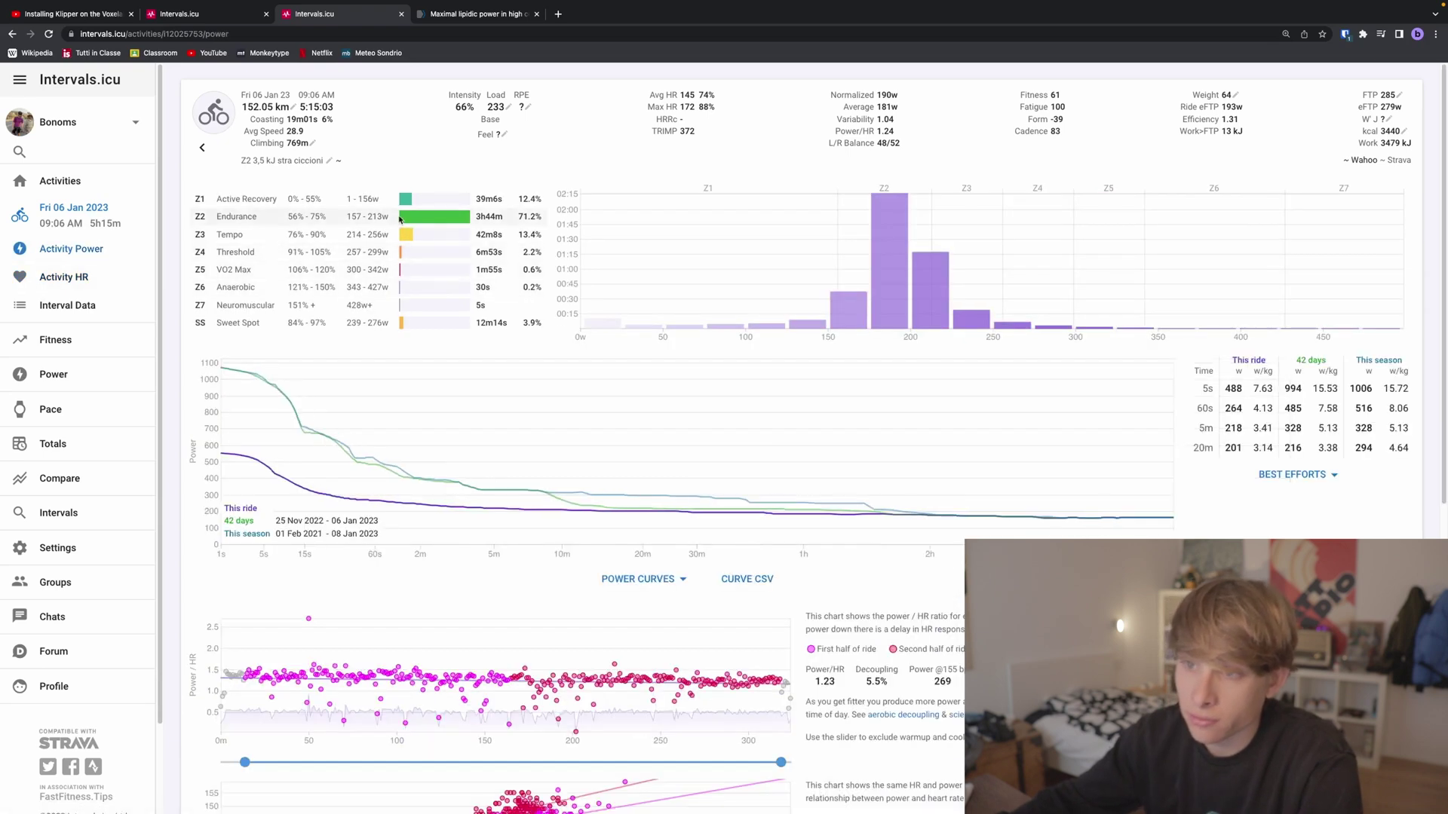
click(125, 273)
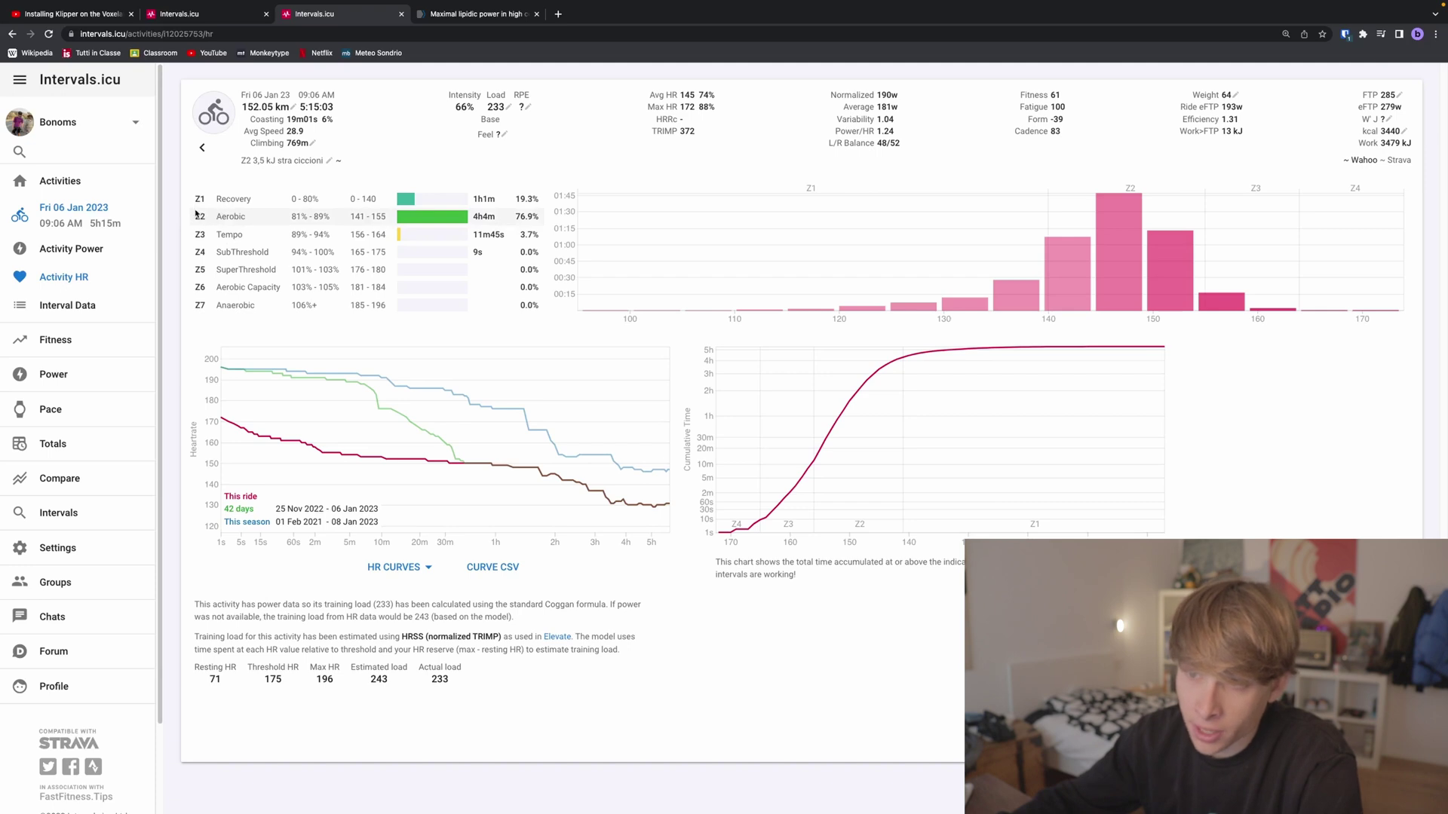
mouse_move(805, 479)
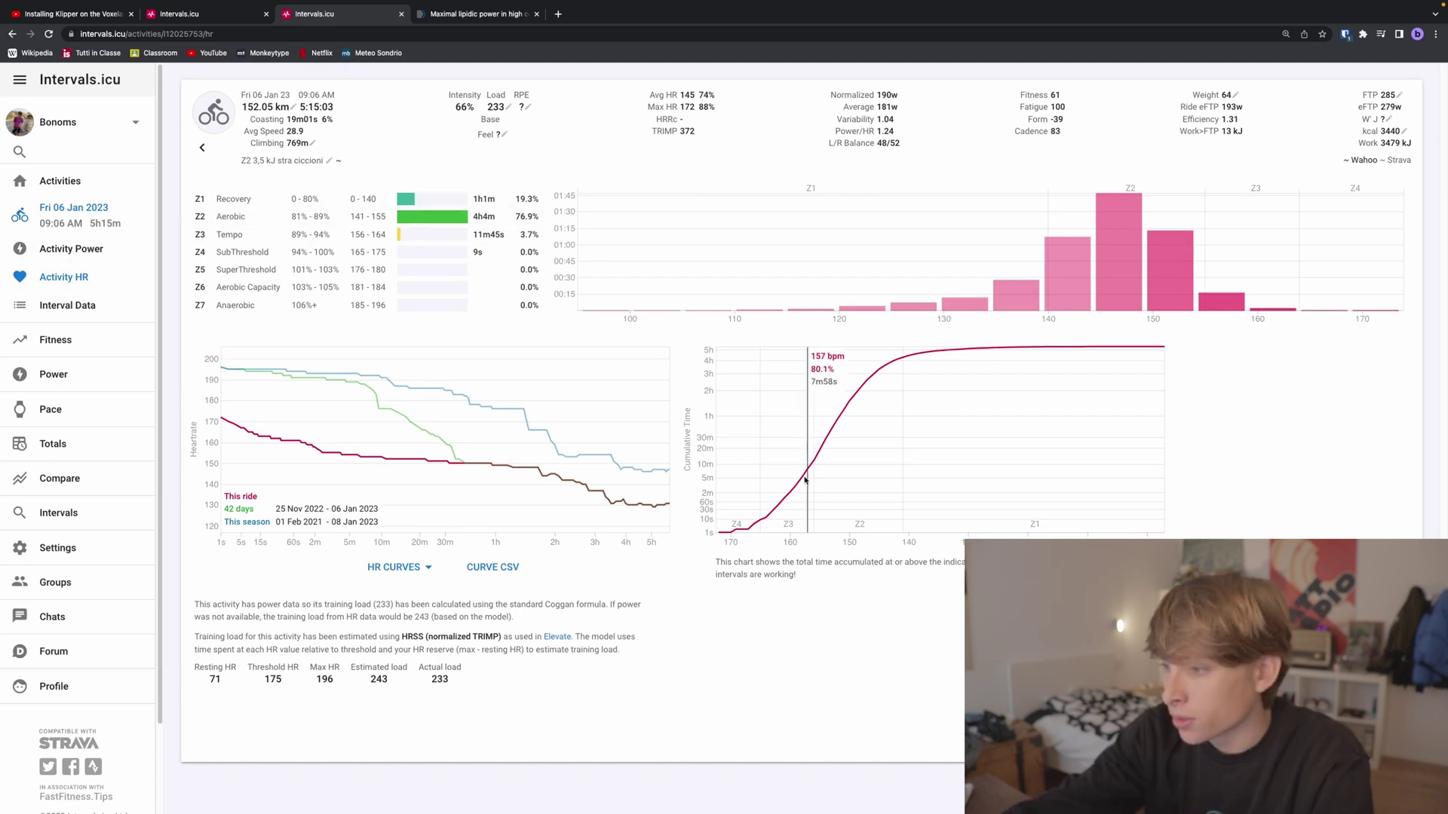
Step: Return to Activity Power and scroll through the power curve and Power/HR 1.23 chart
click(75, 256)
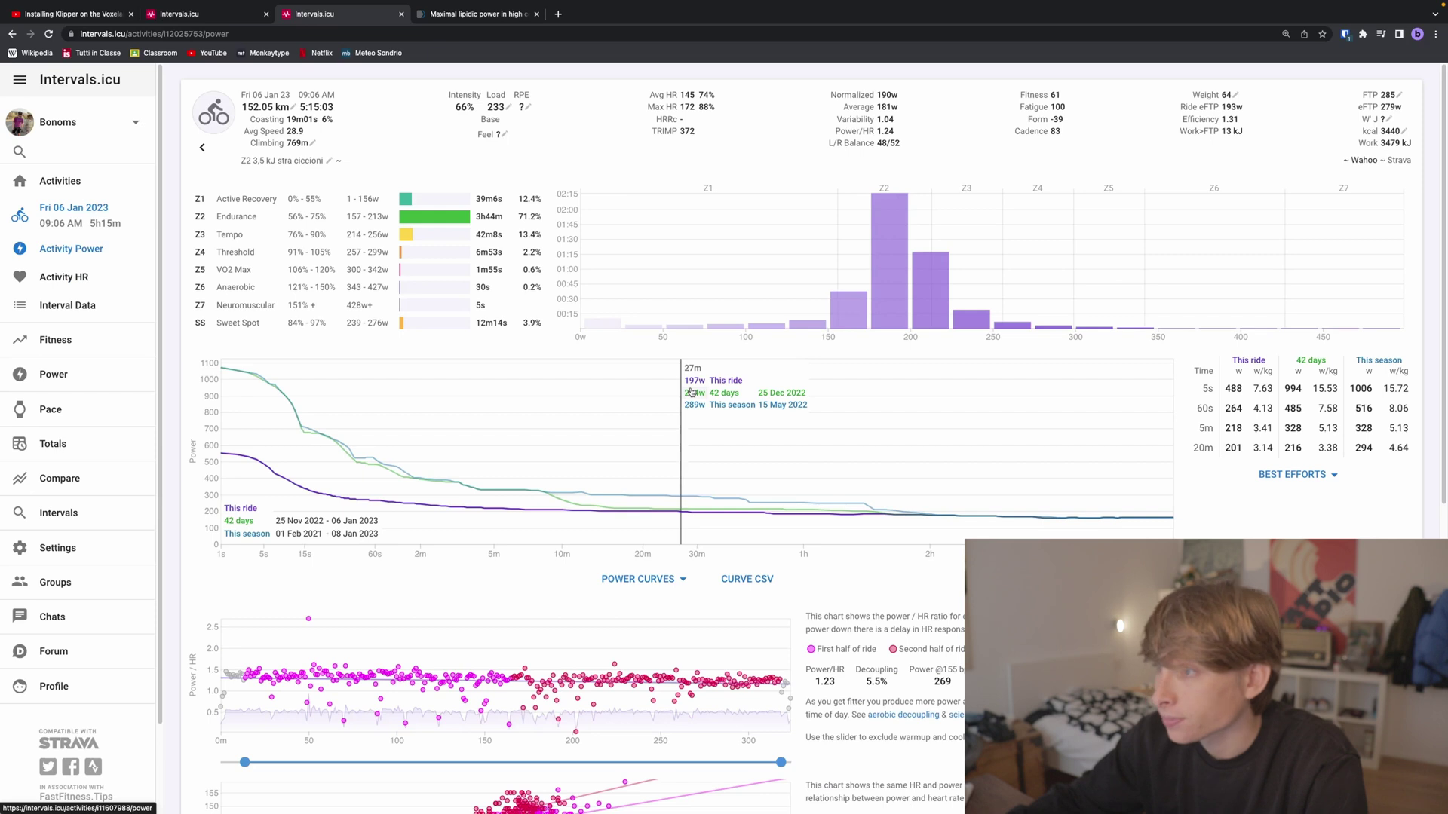
scroll(691, 392, down, 3)
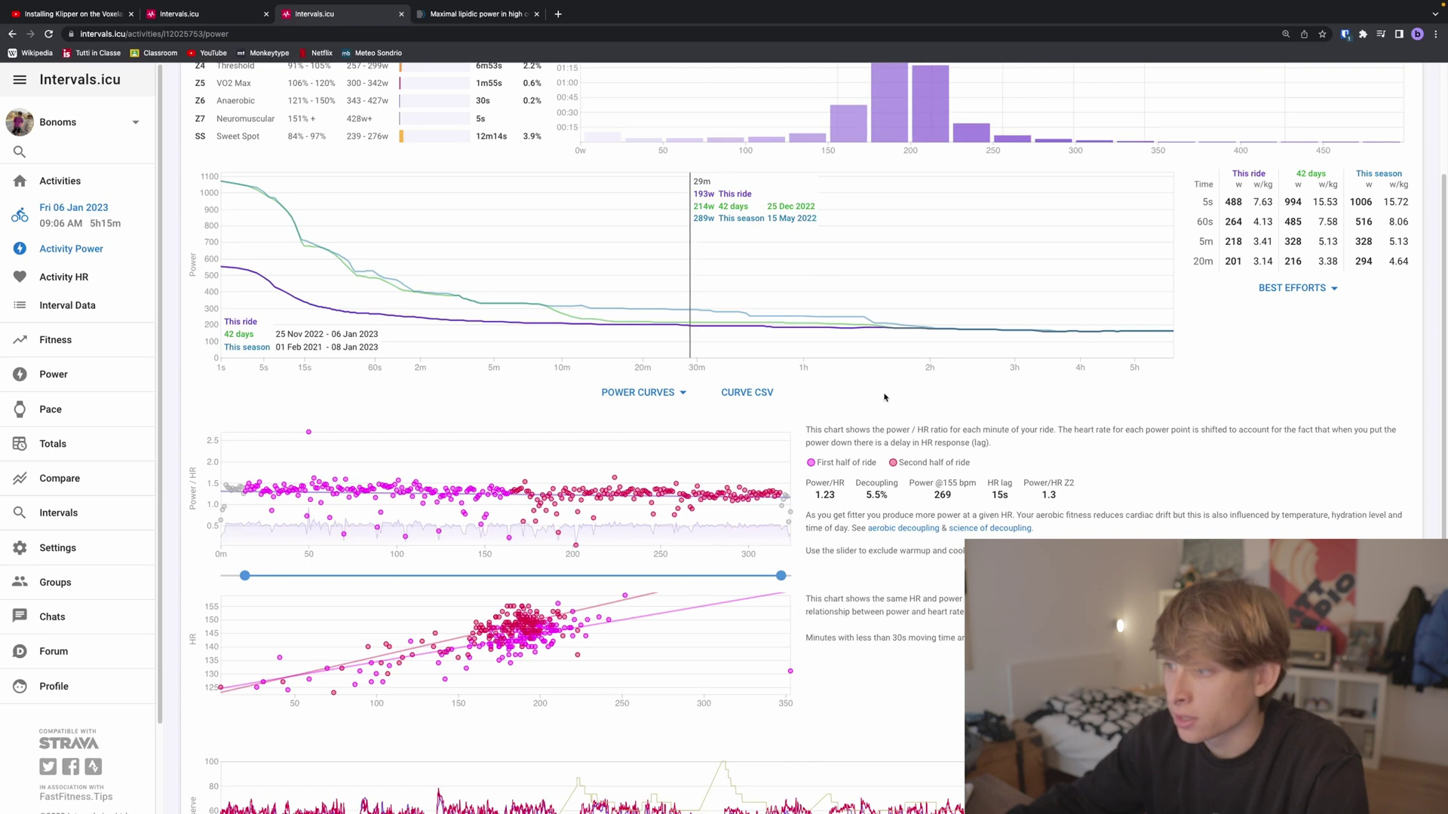
scroll(830, 482, up, 1)
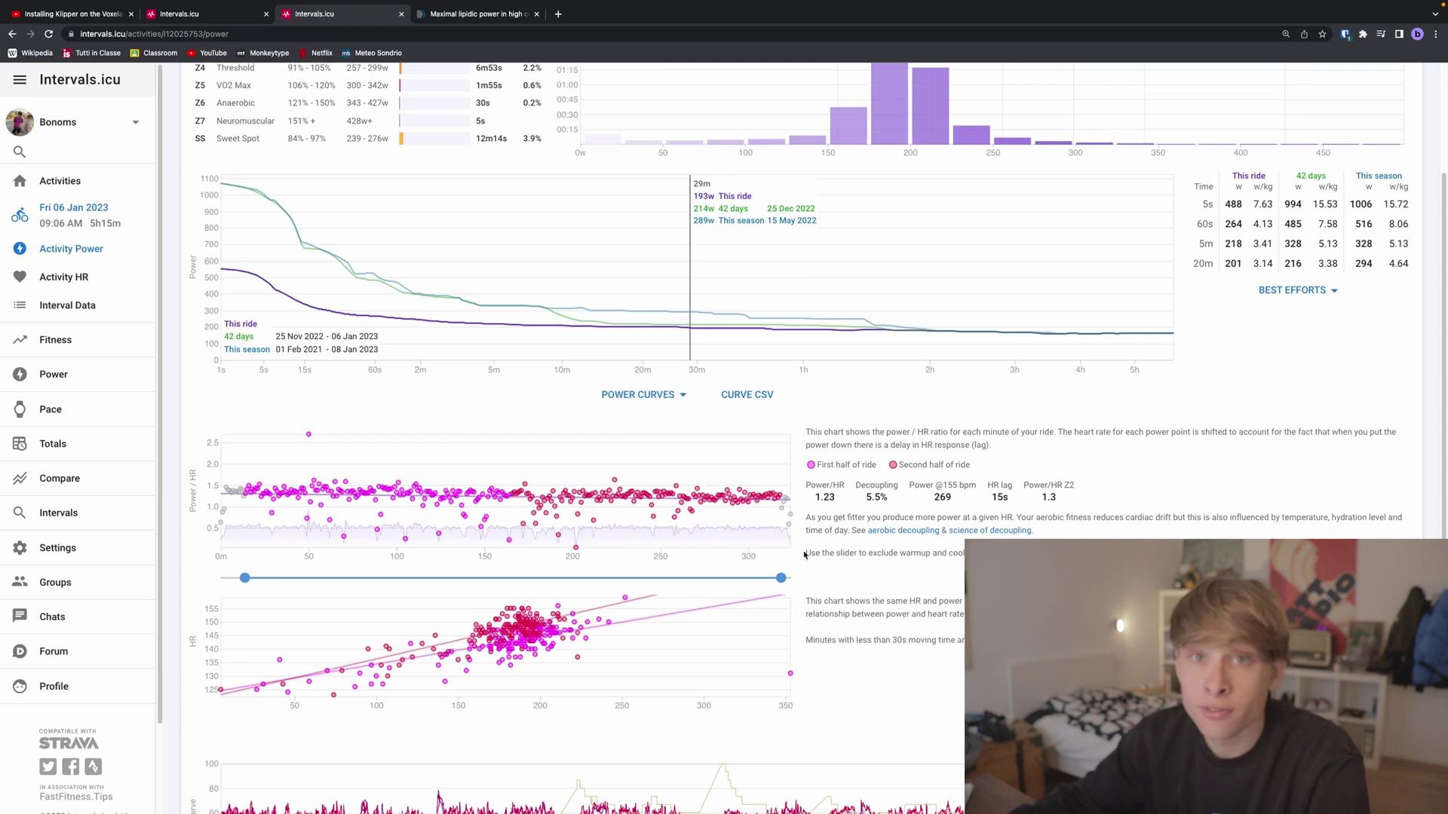